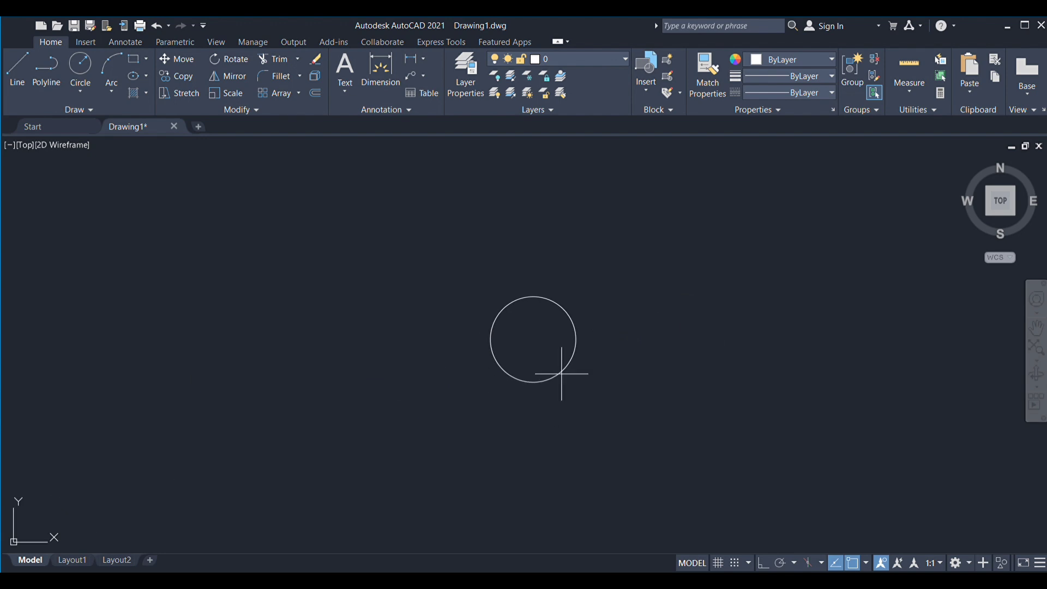
- Draw two progressively larger circles concentric with the existing circle, leaving narrow, equal gaps between the rings
left_click(532, 339)
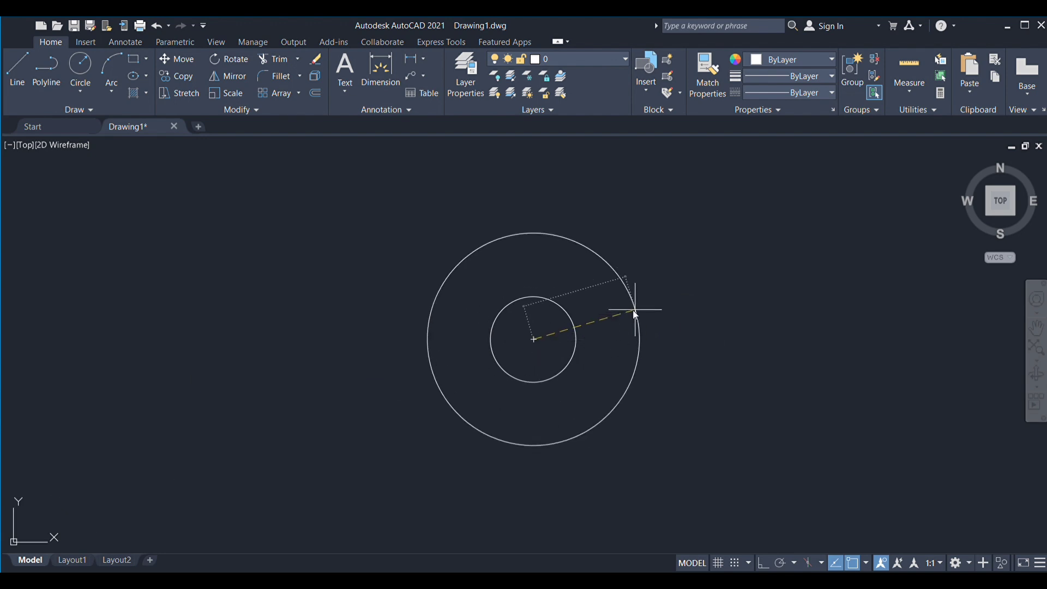
key("Return")
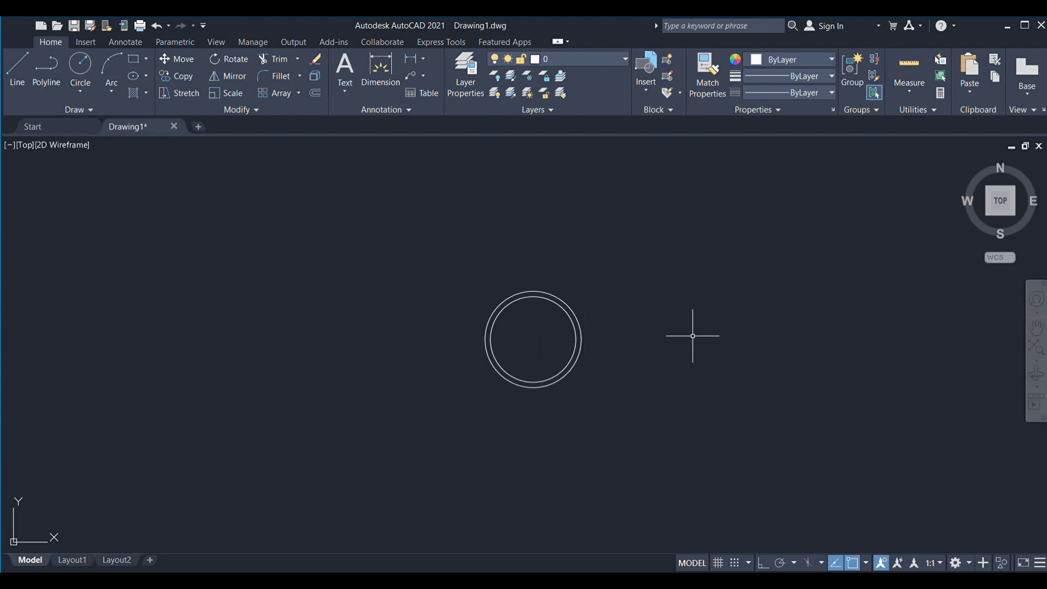
scroll(538, 348, "up", 4)
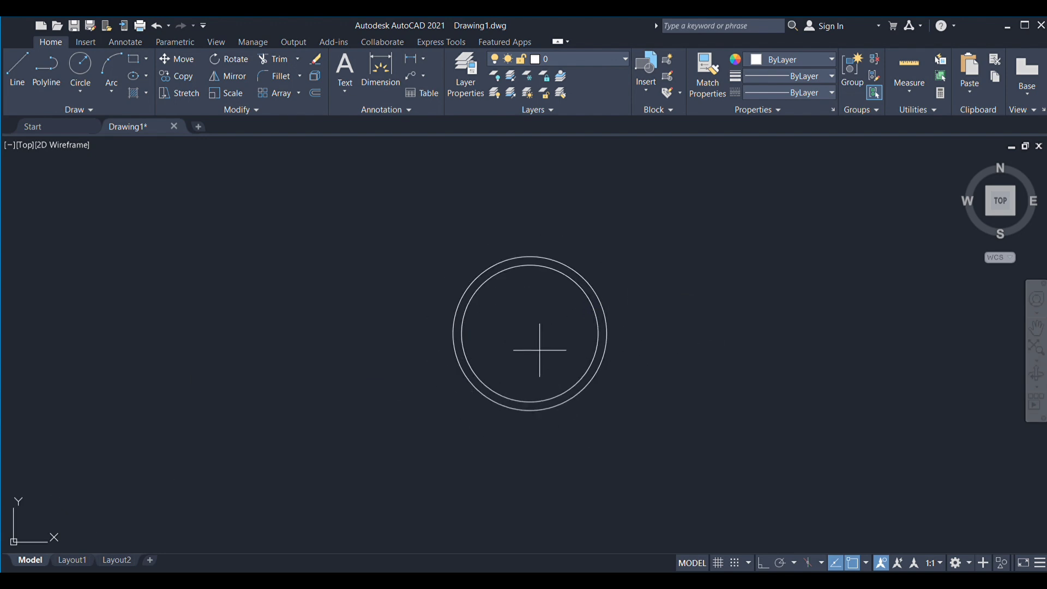
left_click(524, 323)
scroll(730, 261, "down", 2)
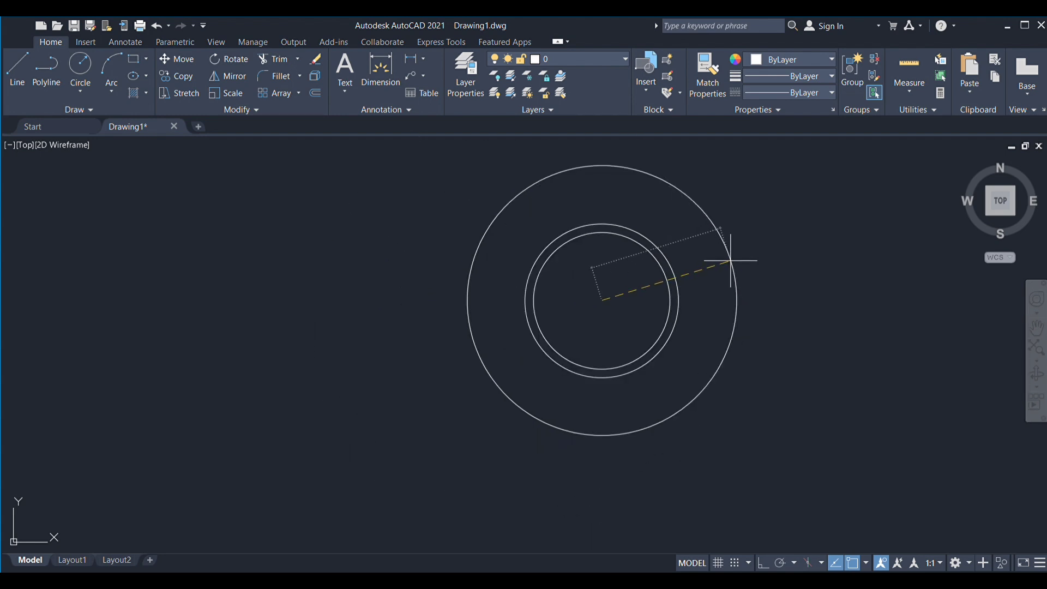
key("Return")
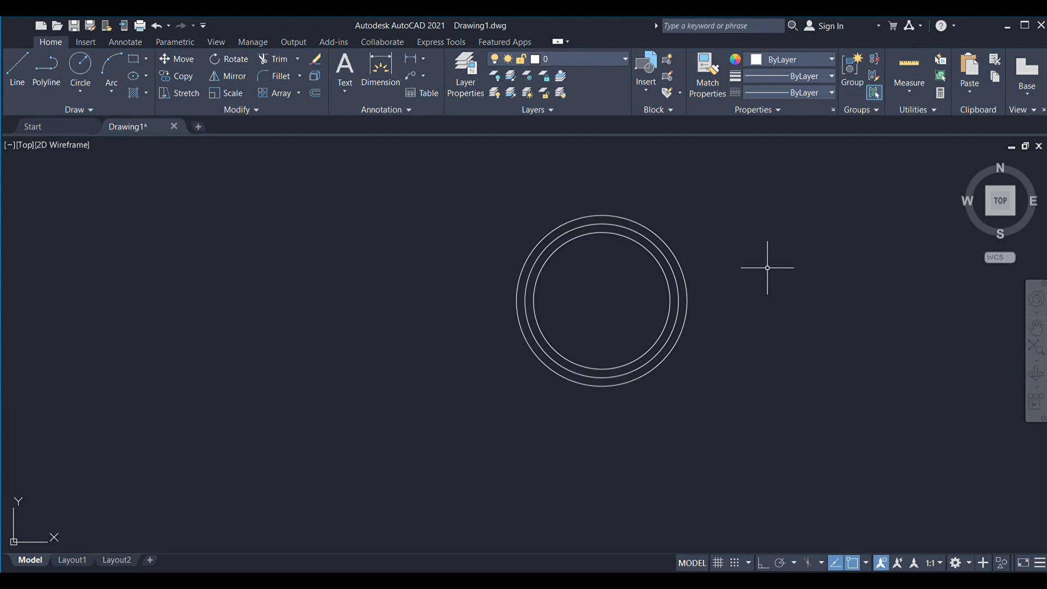
- Draw a fourth concentric circle outside the other three, leaving a wider gap than between the inner rings
key("Return")
left_click(602, 300)
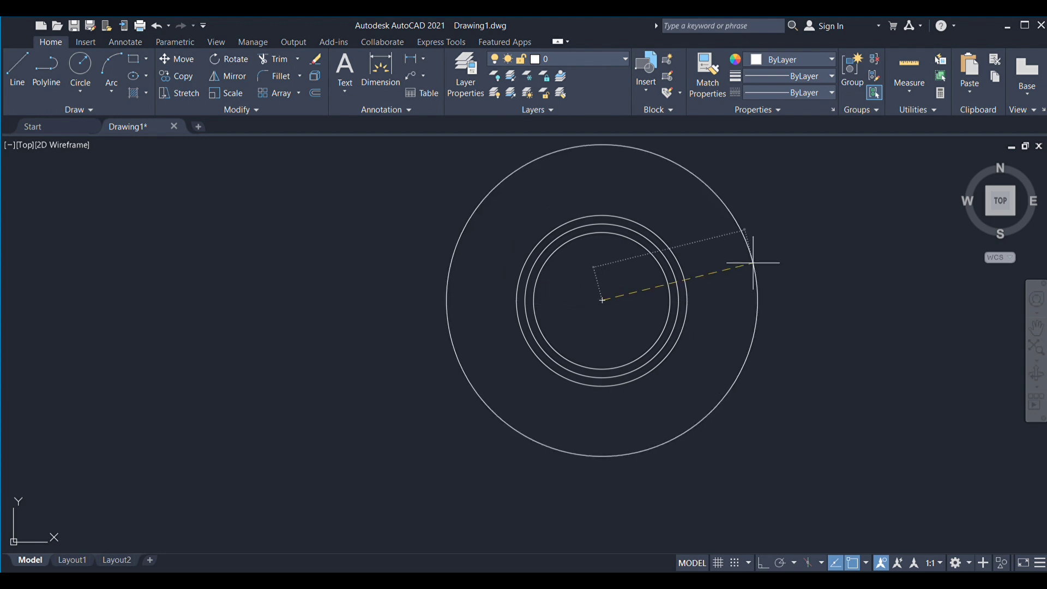
key("Return")
middle_click_drag(792, 257, 693, 262)
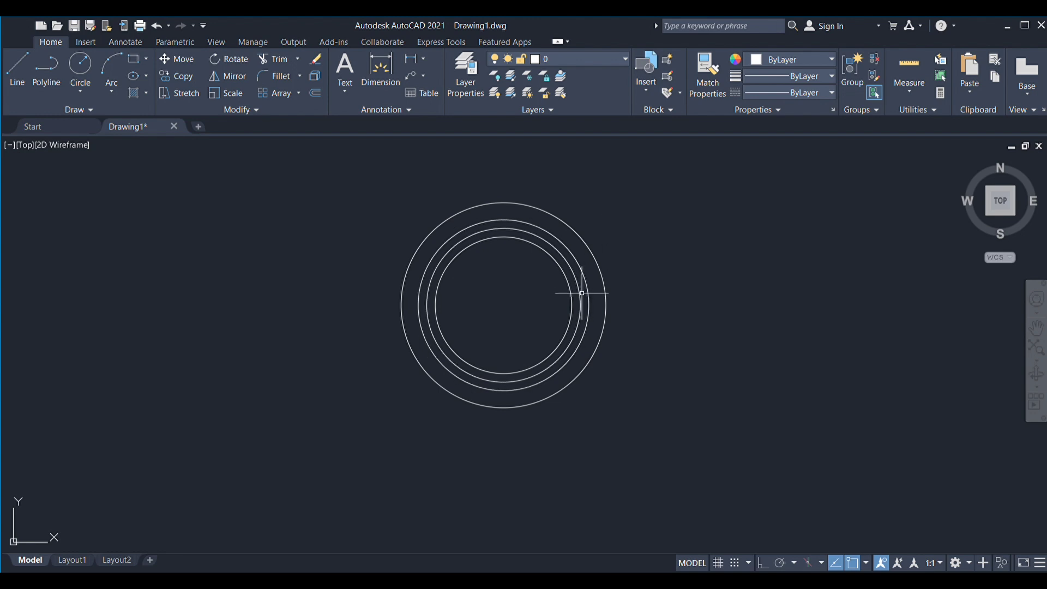
- Draw a horizontal line across the full diameter of the outermost circle, between its right and left quadrants
key("Return")
left_click(606, 305)
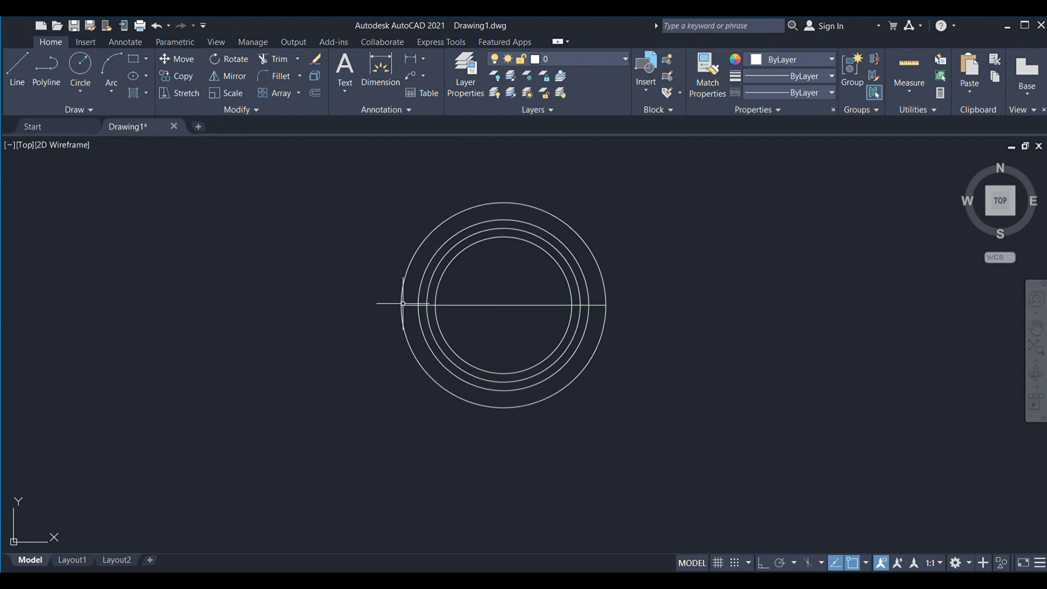
left_click(403, 303)
key("Return")
- Draw two concentric circles with radii 5 and 10 centred on the left end of the horizontal diameter line
key("Return")
left_click(402, 305)
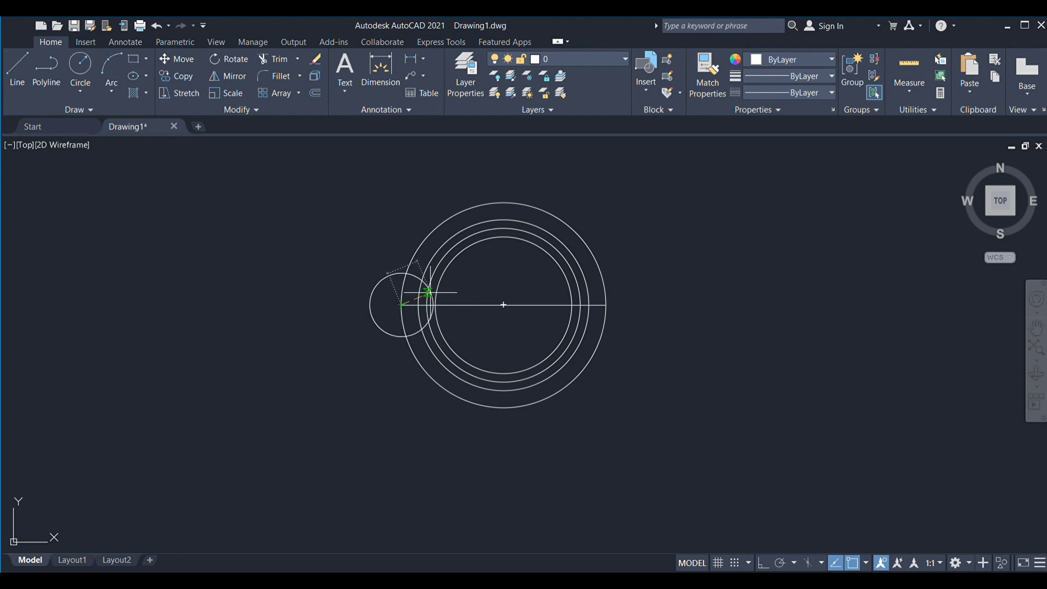
type("5")
key("Return")
key("Return")
left_click(403, 307)
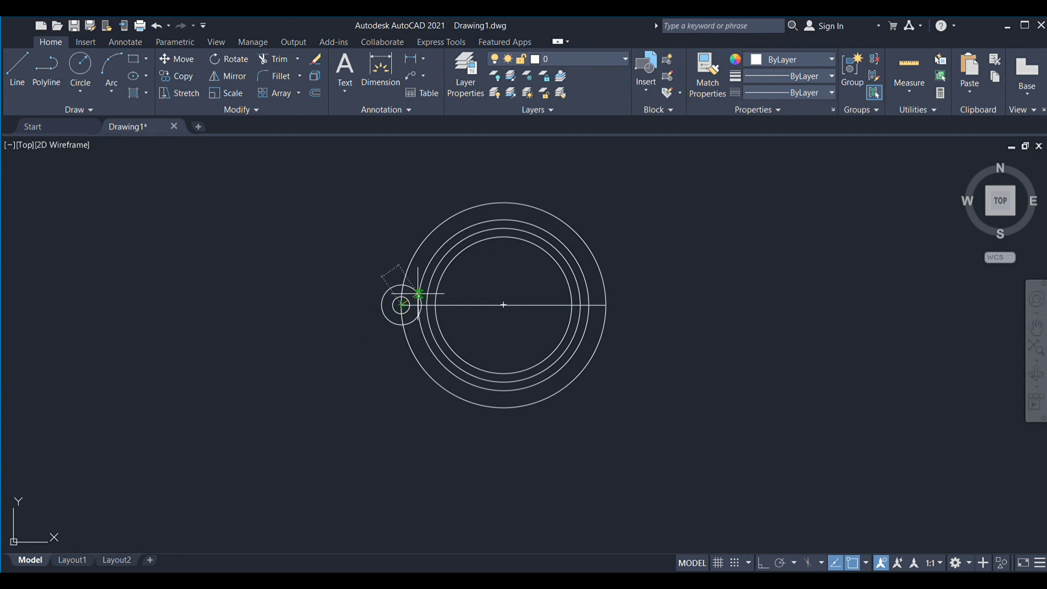
type("10")
key("Return")
- Draw matching concentric circles with radii 5 and 10 centred on the right end of the horizontal diameter line
key("Return")
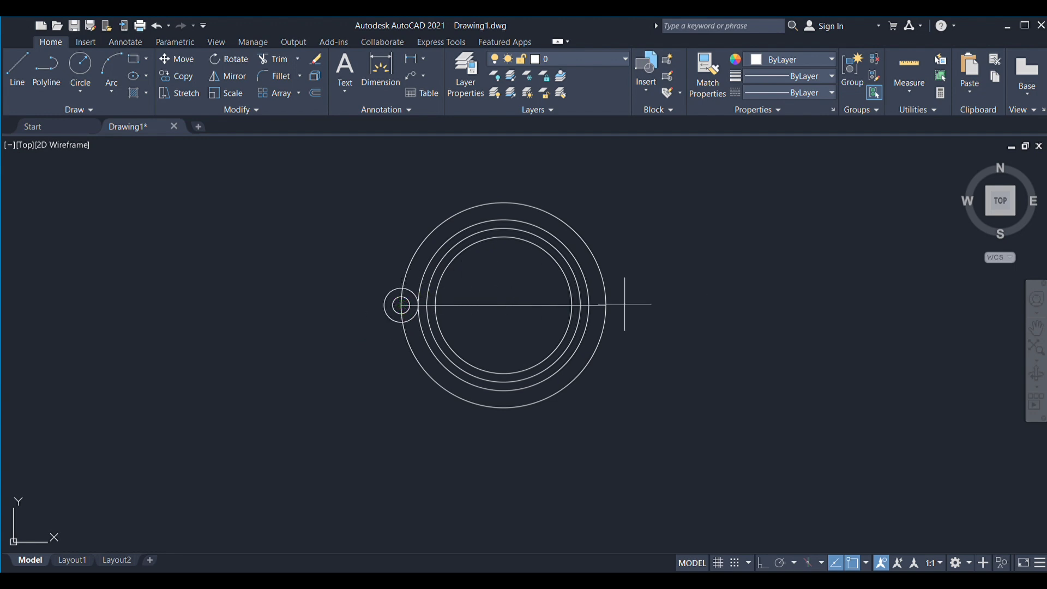
left_click(606, 305)
type("5")
key("Return")
key("Return")
left_click(606, 304)
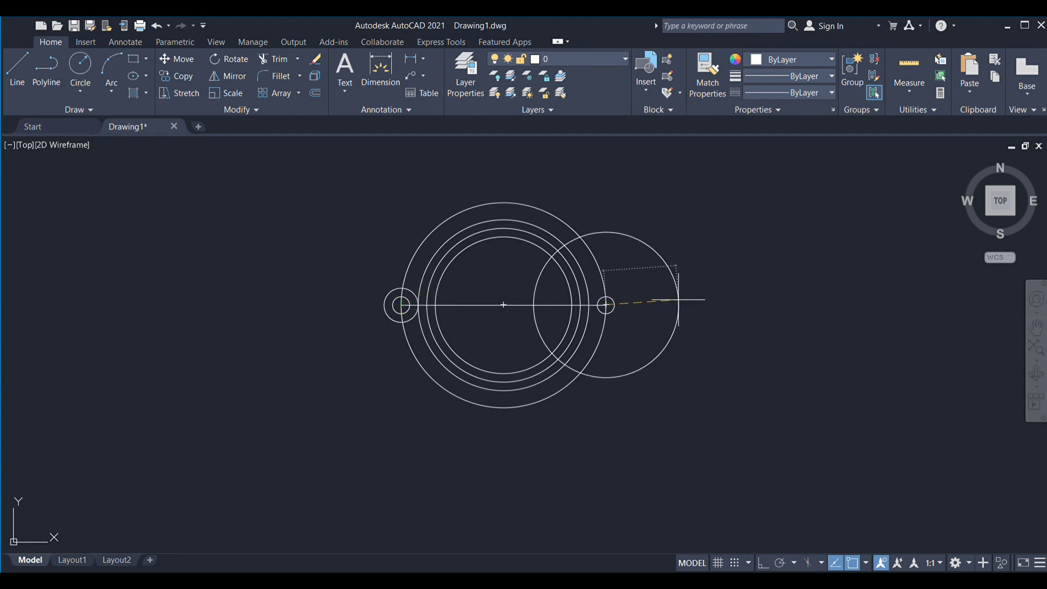
type("10")
key("Return")
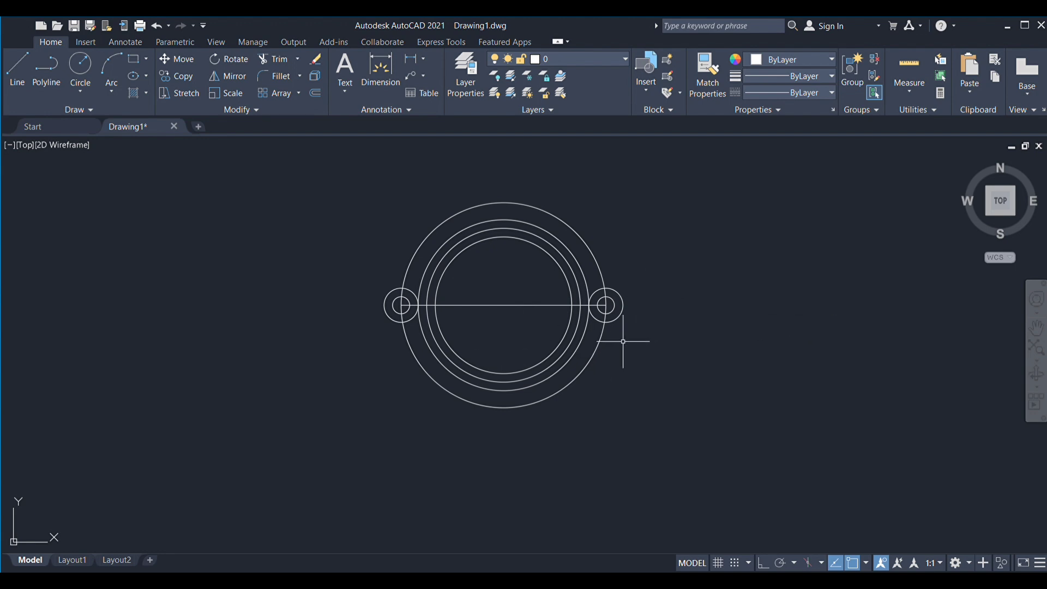
- Draw a circle of radius 4 centred on the top quadrant of the second ring from the inside
scroll(626, 346, "up", 2)
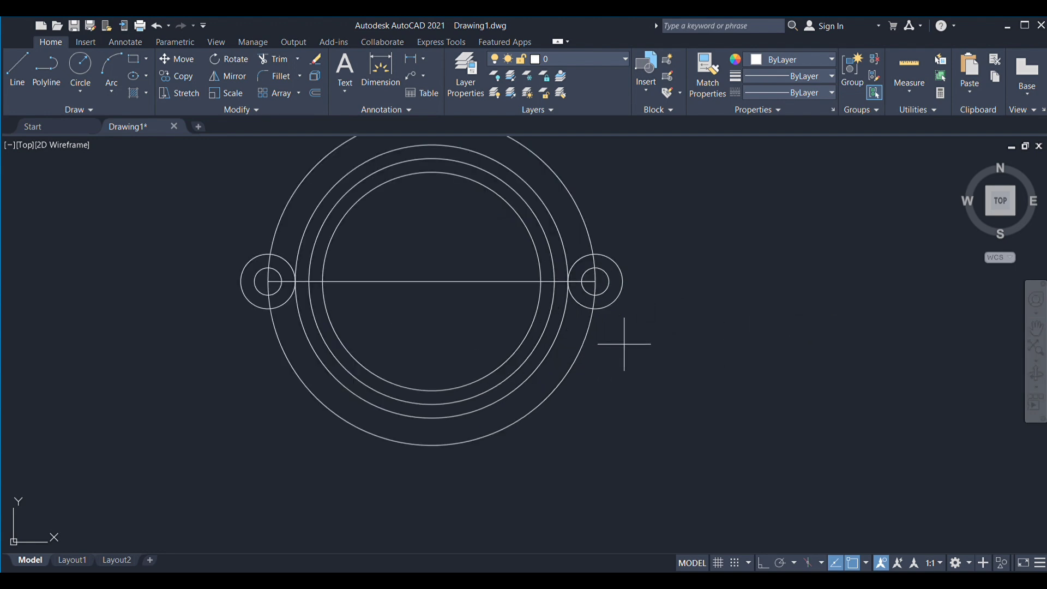
scroll(438, 152, "down", 4)
left_click(439, 153)
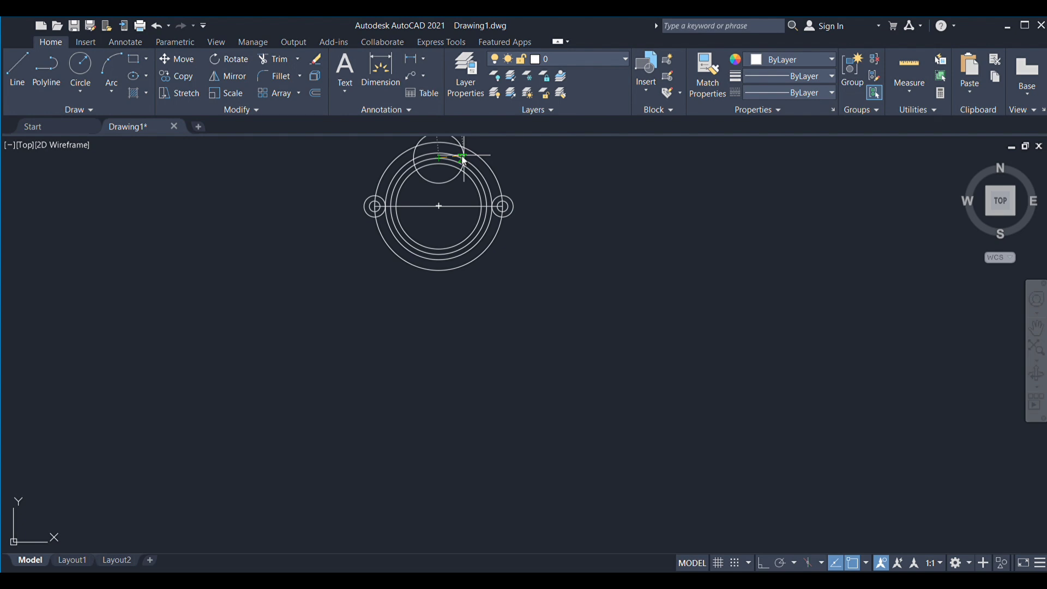
type("4")
key("Return")
- Create a polar array of the radius 4 circle around the rings' centre with 6 items filling 360 degrees
middle_click_drag(652, 205, 676, 273)
scroll(479, 241, "up", 5)
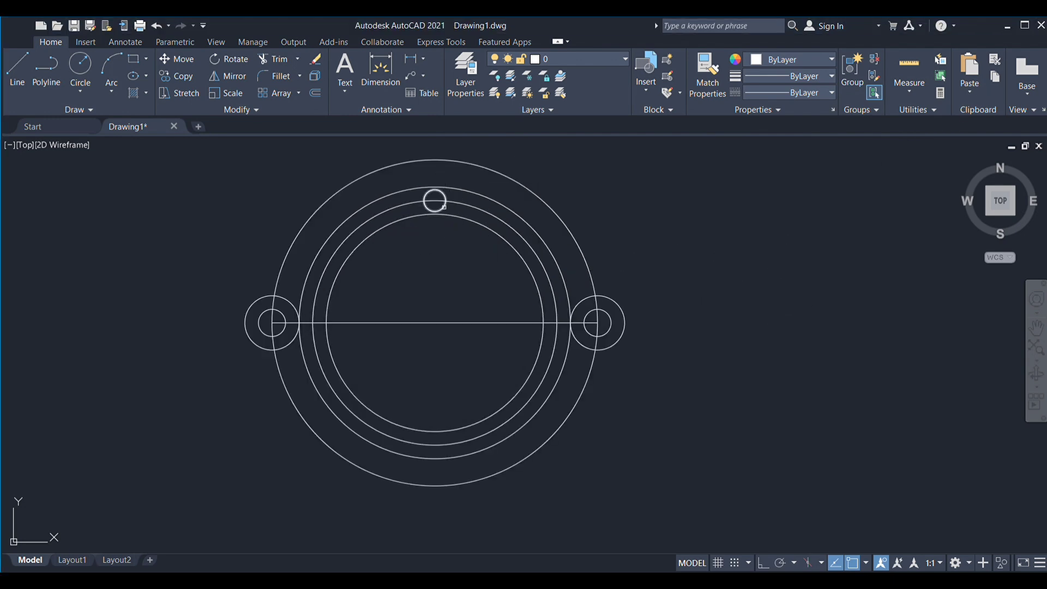
left_click(434, 322)
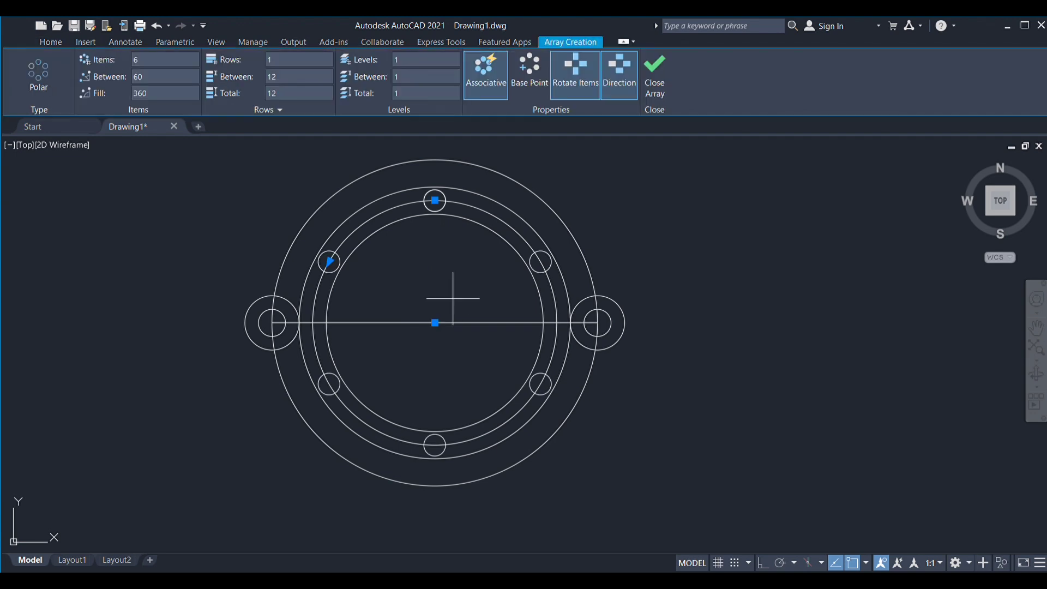
key("Return")
- Turn on Ortho mode and draw a horizontal line from the top of the left radius 5 circle inward past the innermost ring
middle_click_drag(451, 267, 474, 298)
scroll(465, 255, "down", 2)
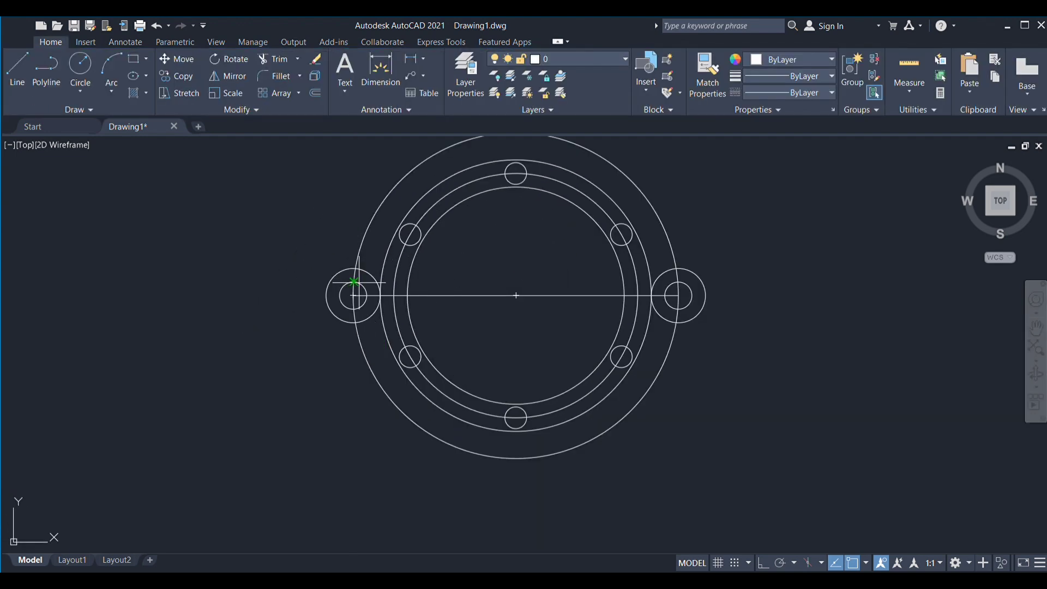
scroll(356, 276, "up", 6)
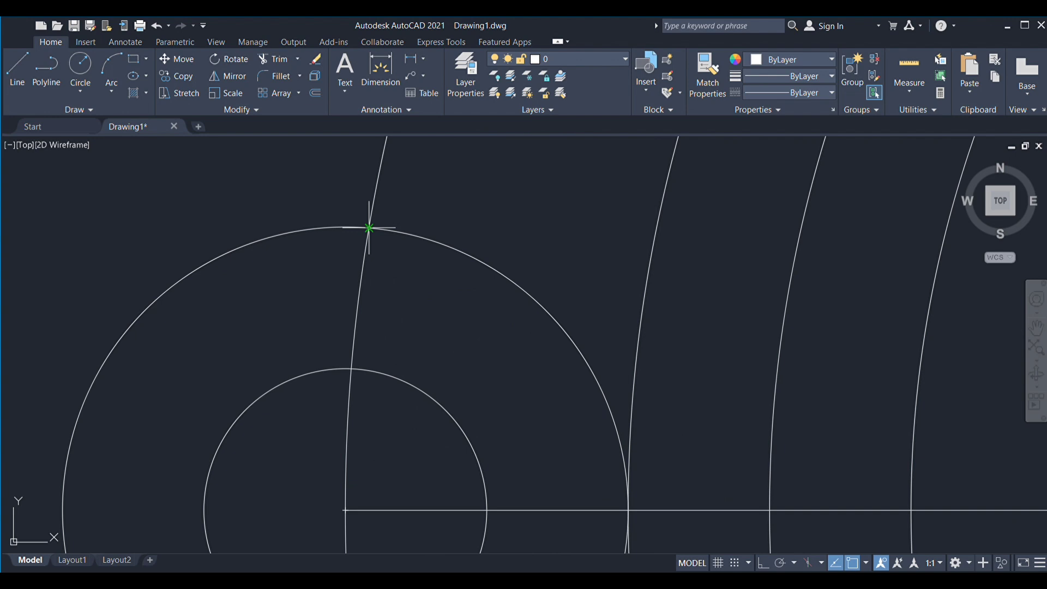
scroll(369, 262, "down", 2)
left_click(361, 307)
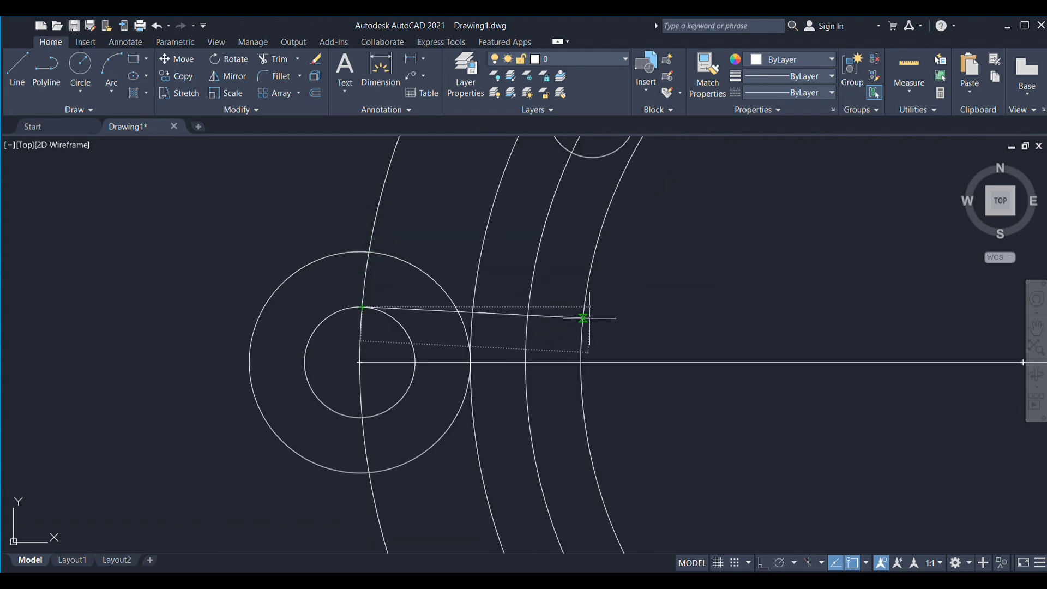
key("F8")
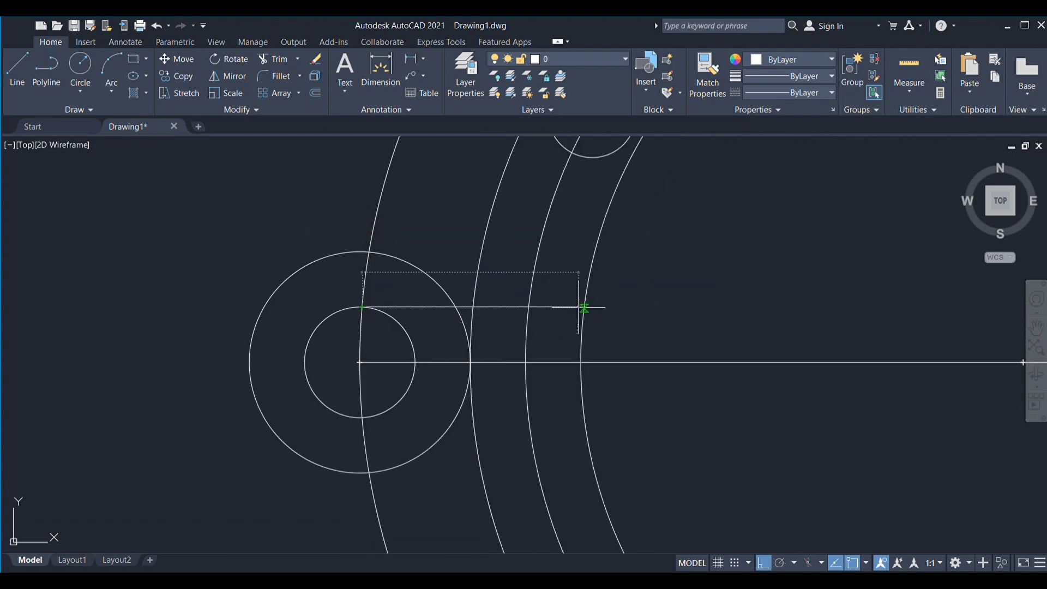
key("Return")
- Draw a horizontal line from the bottom quadrant of the left radius 5 circle inward past the innermost ring
key("Return")
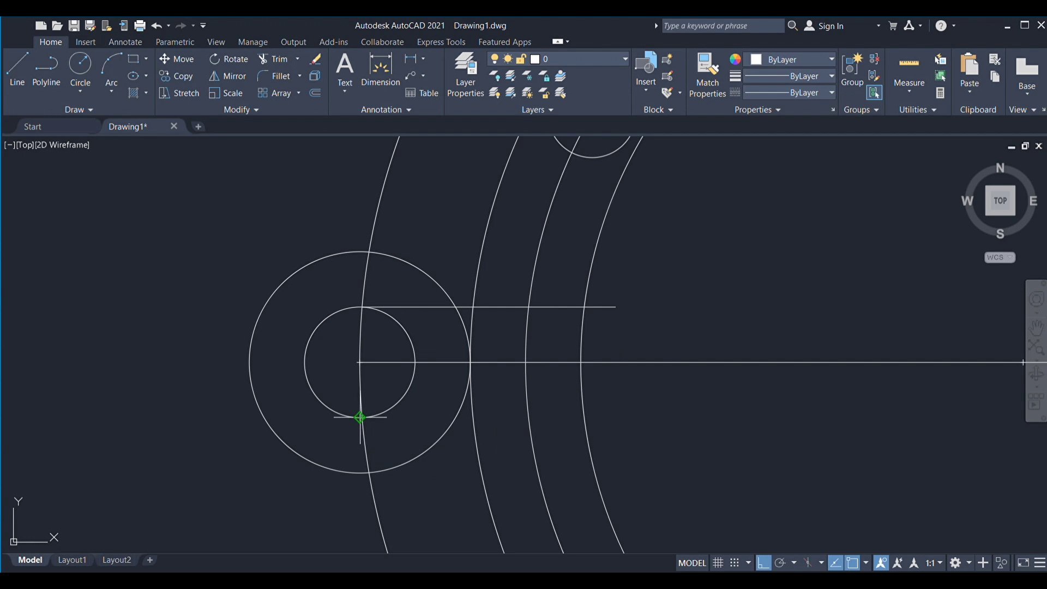
left_click(359, 417)
left_click(643, 418)
key("Return")
- Delete the upper horizontal line and redraw it from the top quadrant of the left radius 5 circle past the innermost ring
left_click(428, 307)
key("Delete")
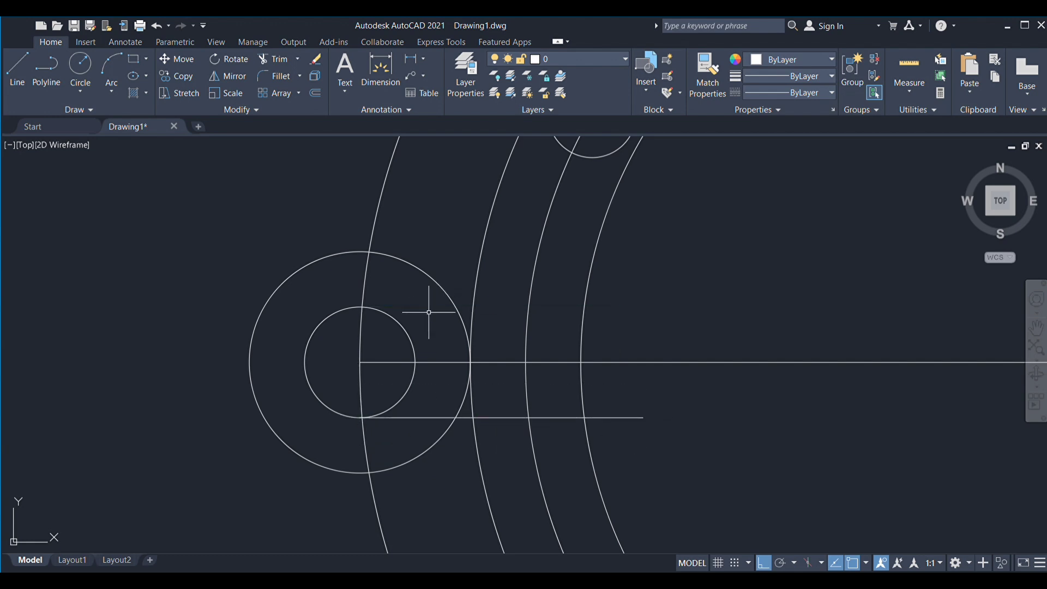
key("Return")
left_click(358, 308)
left_click(642, 309)
key("Return")
- Draw horizontal lines from the top and bottom quadrants of the right radius 5 circle inward past the innermost ring
key("Return")
scroll(436, 362, "down", 5)
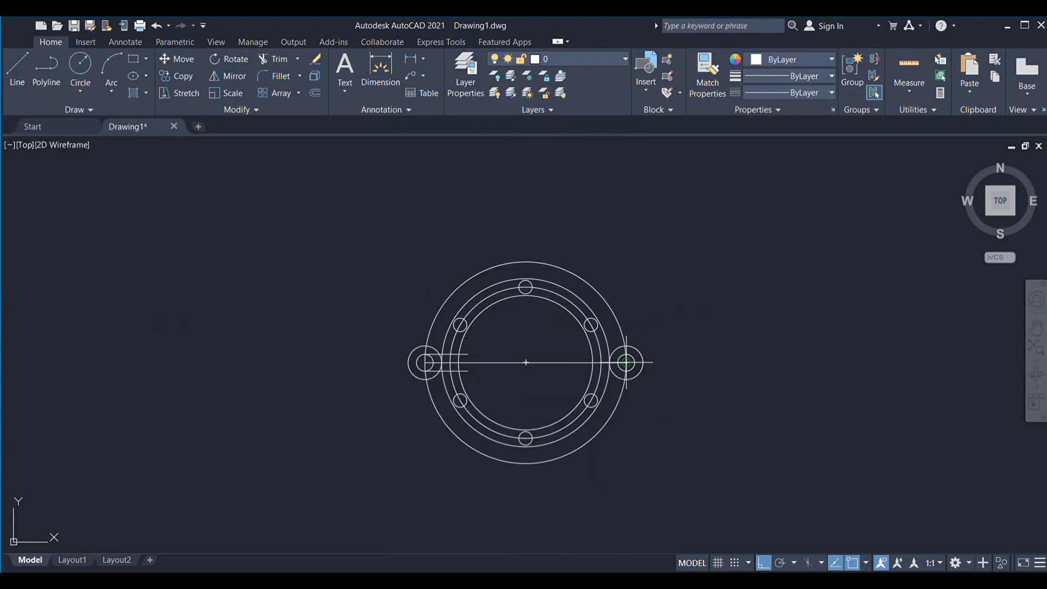
scroll(627, 352, "up", 3)
left_click(623, 360)
left_click(510, 367)
key("Return")
key("Return")
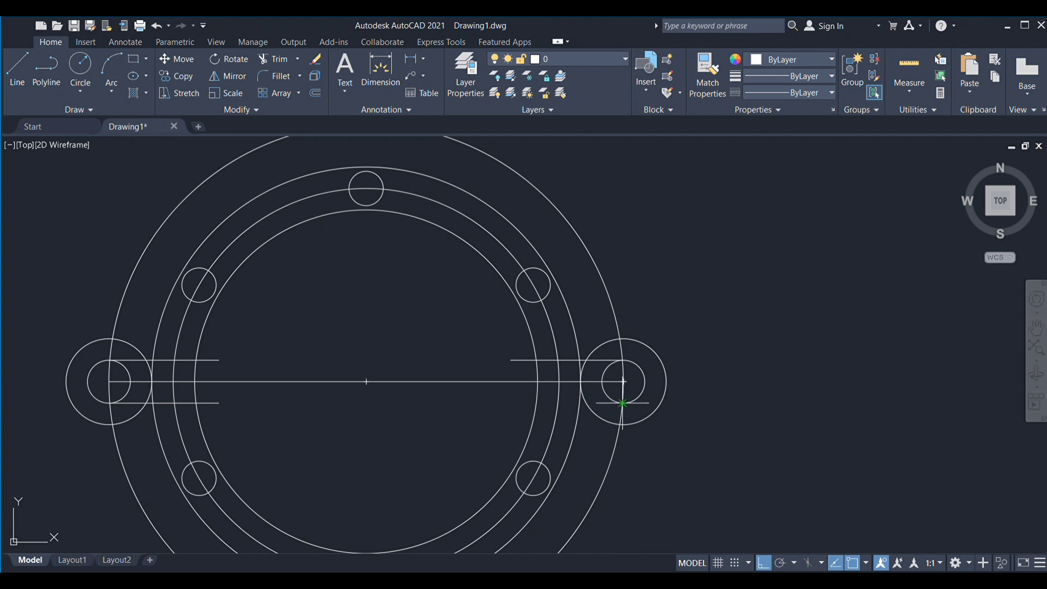
left_click(623, 404)
left_click(459, 412)
key("Return")
- Trim away the diameter line, the excess line ends and the arcs inside the slots, leaving an open round-ended slot on each side
type("tr")
key("Return")
left_click(603, 392)
mouse_move(632, 373)
left_mouse_down()
mouse_move(517, 375)
mouse_move(546, 369)
mouse_move(531, 371)
left_mouse_up()
left_click(546, 380)
mouse_move(209, 371)
left_mouse_down()
mouse_move(119, 381)
mouse_move(201, 388)
left_mouse_up()
left_click(174, 383)
left_click_drag(495, 420, 520, 353)
left_click_drag(215, 345, 216, 441)
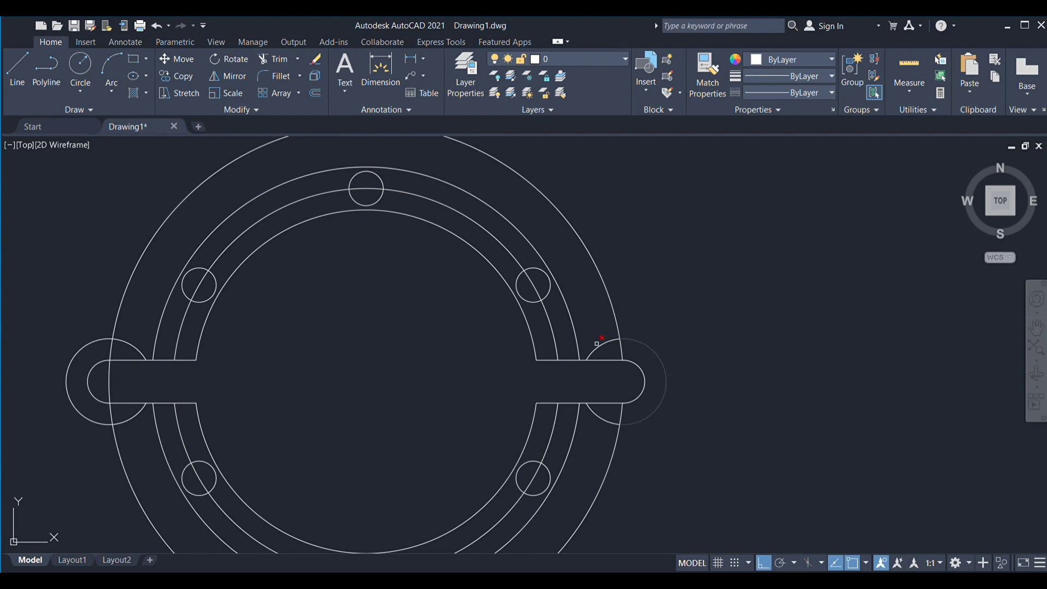
left_click(602, 280)
key("Escape")
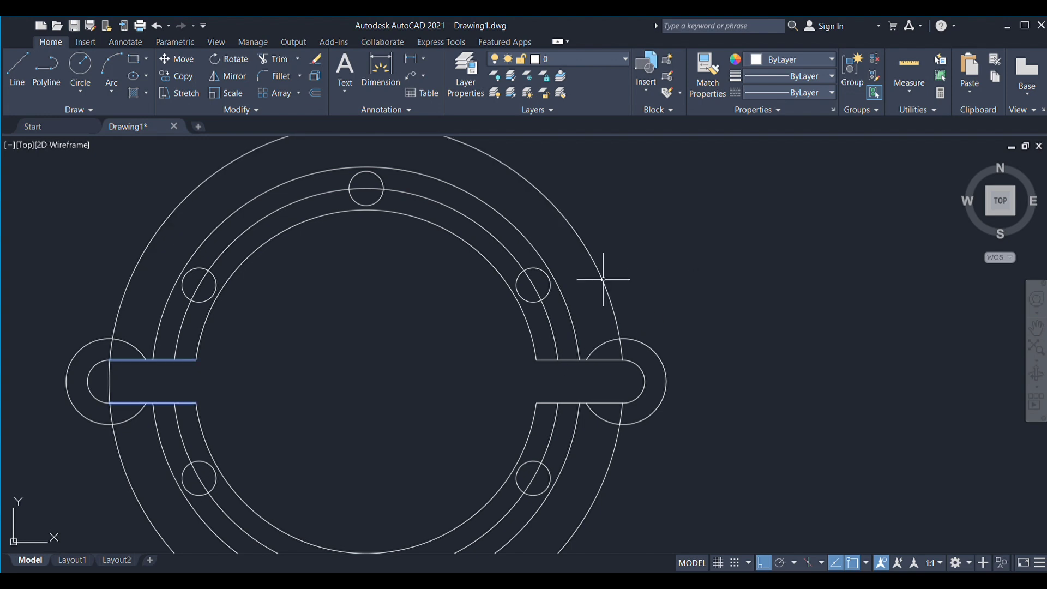
- Draw a slanted line from the rings' centre up between the top and upper-right holes, and trim it at the outermost circle
scroll(764, 253, "down", 3)
middle_click_drag(823, 268, 698, 300)
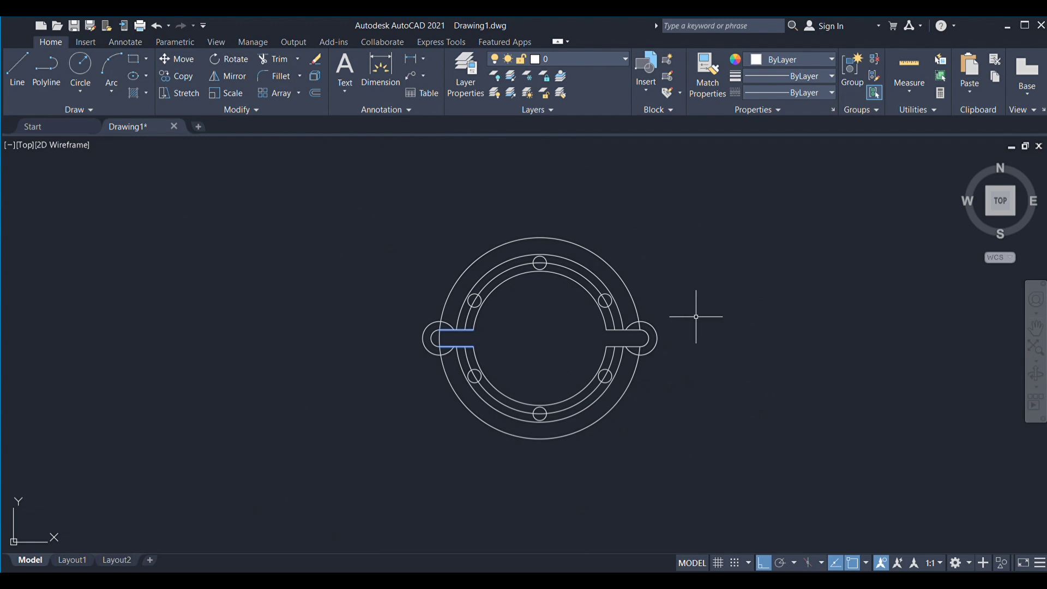
middle_click_drag(700, 345, 643, 391)
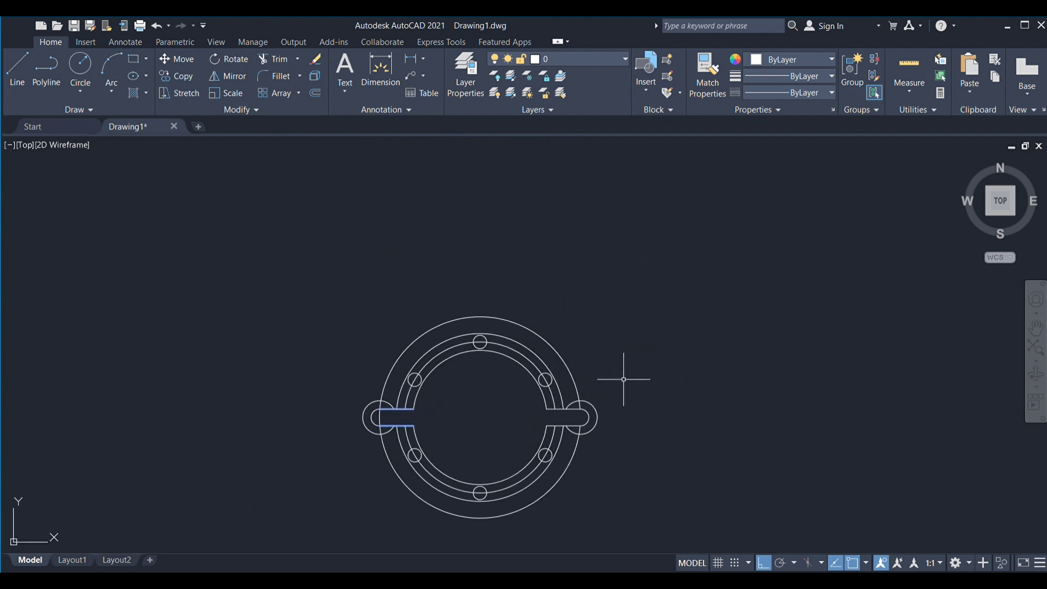
type("l")
key("Return")
left_click(480, 417)
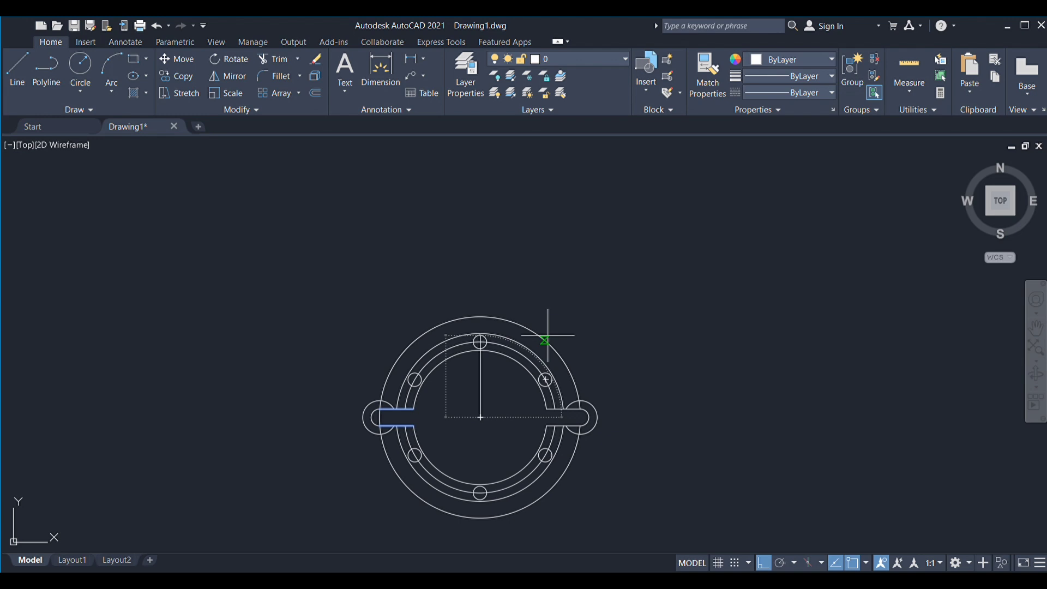
key("F8")
key("F8")
key("F8")
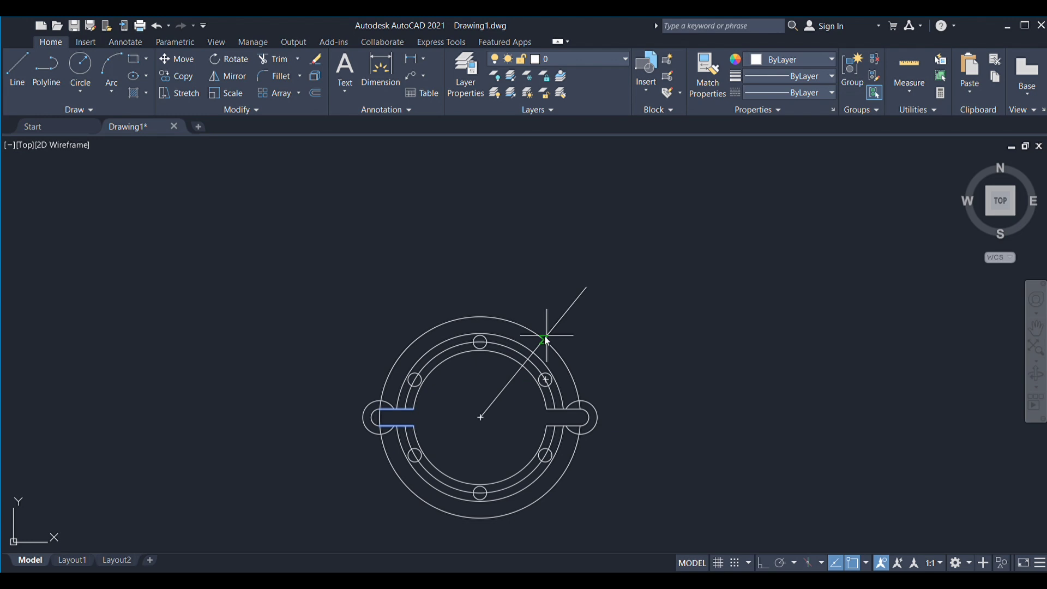
left_click(563, 273)
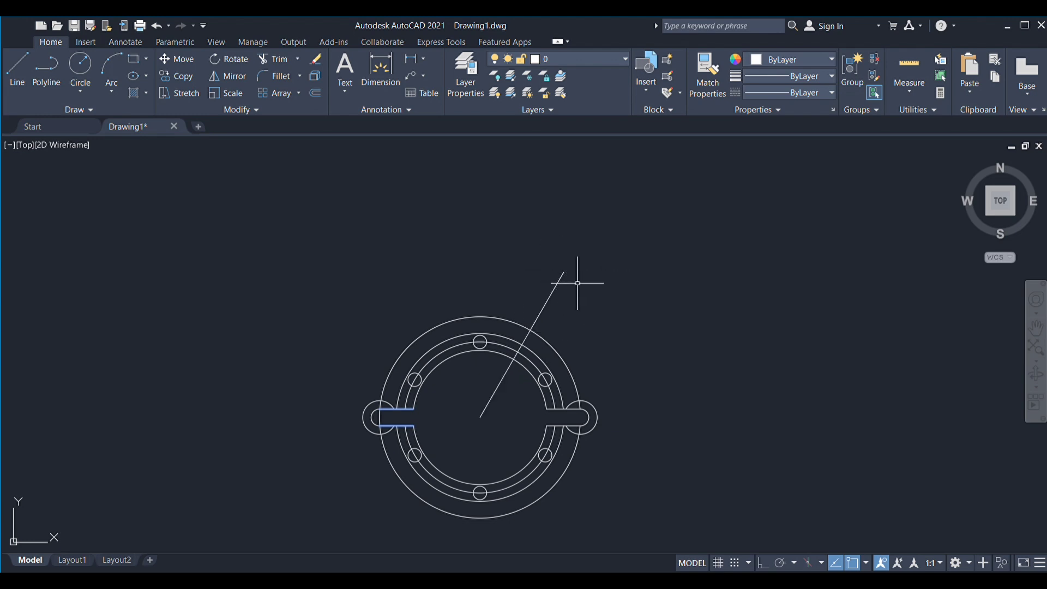
key("Escape")
left_click_drag(581, 307, 529, 265)
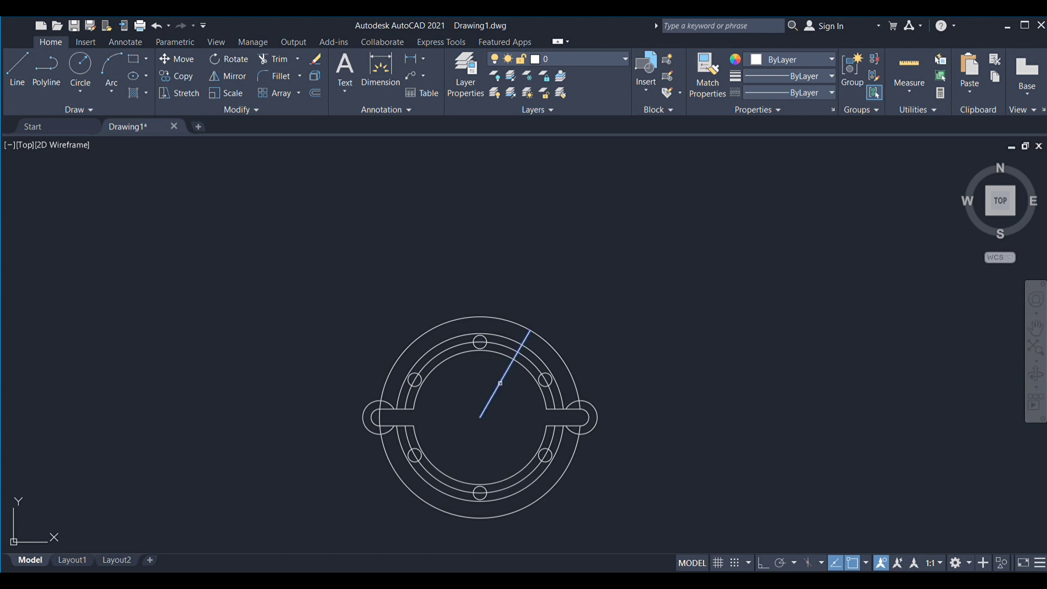
- Mirror the slanted line about the vertical axis through the rings' centre, keeping the original
key("Return")
left_click(480, 417)
left_click(480, 317)
key("Return")
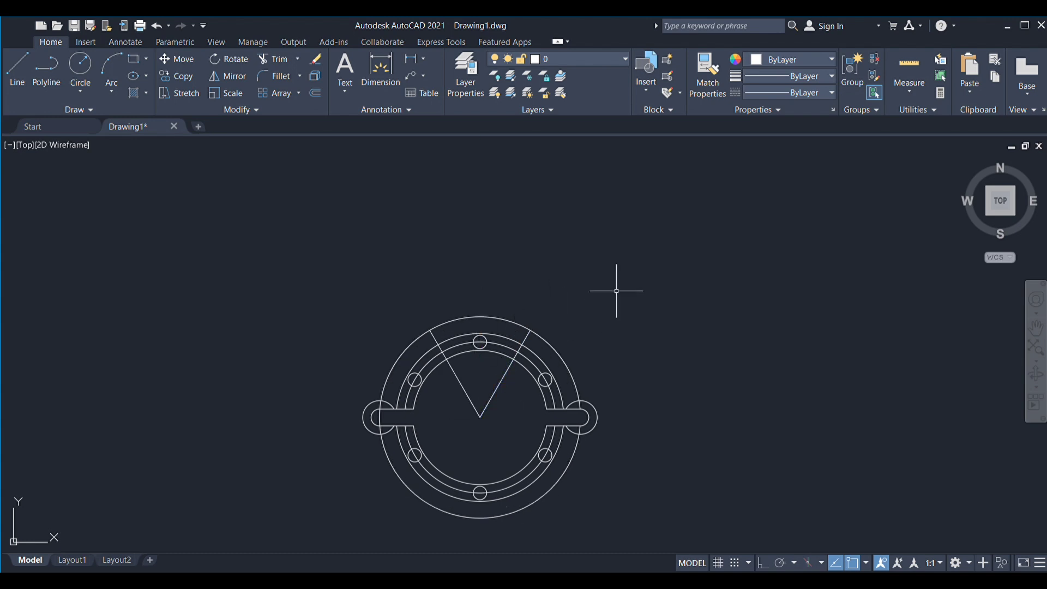
- Mirror both slanted lines about the horizontal axis through the rings' centre, keeping the originals
left_click(507, 391)
left_click(461, 426)
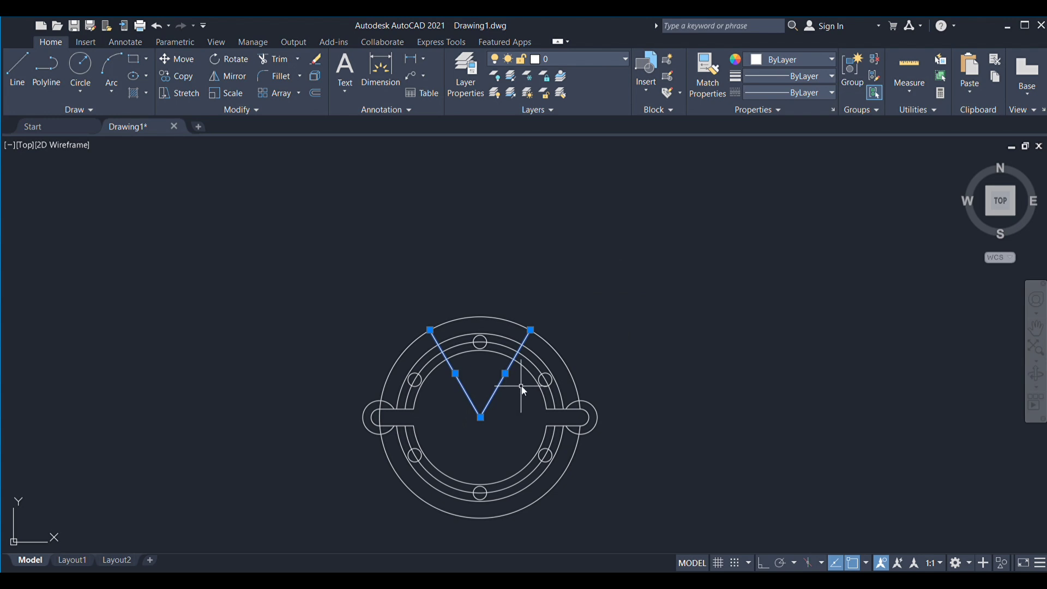
key("Return")
left_click(479, 417)
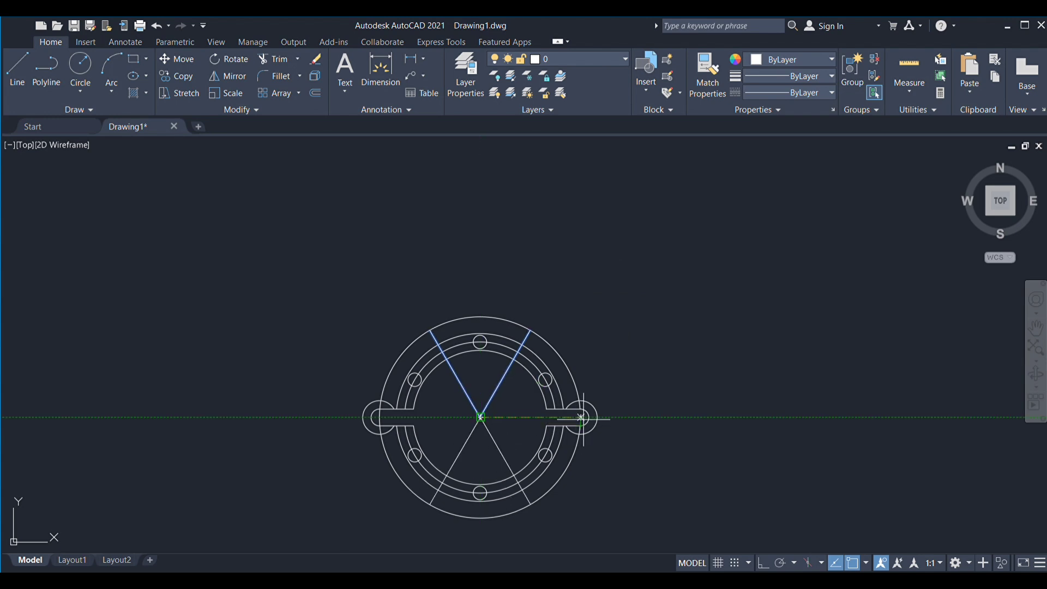
left_click(581, 417)
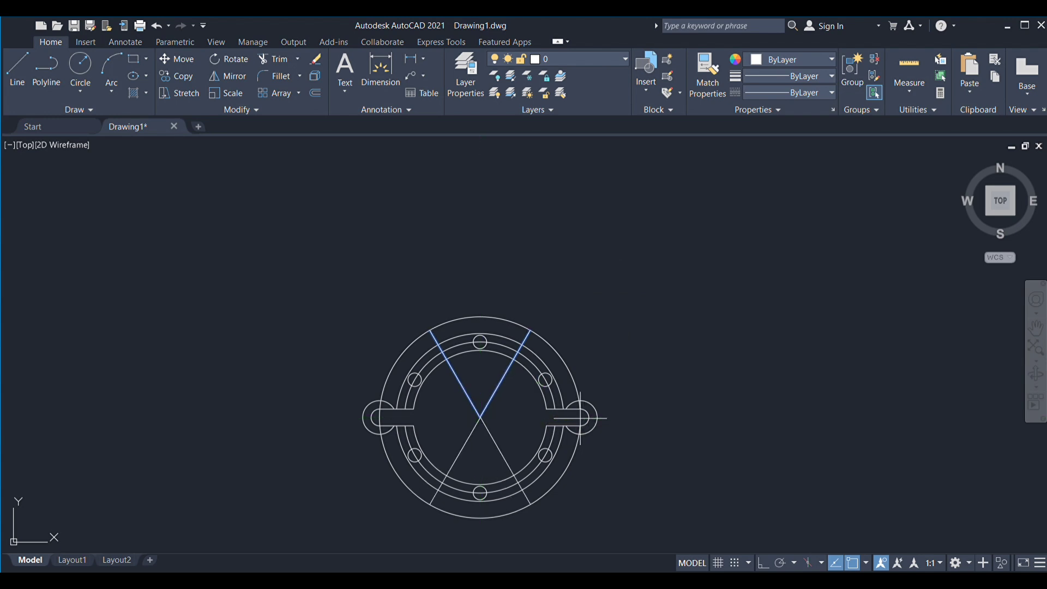
key("Return")
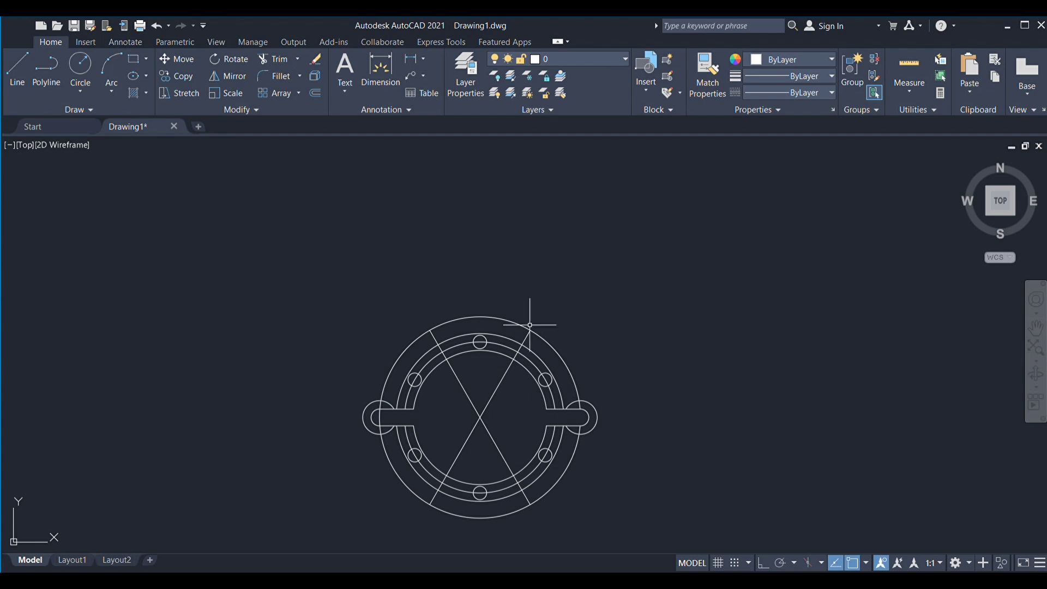
- Draw concentric circles of radius 10 and 5 at the upper end of the right slanted line
type("c")
key("Return")
left_click(531, 330)
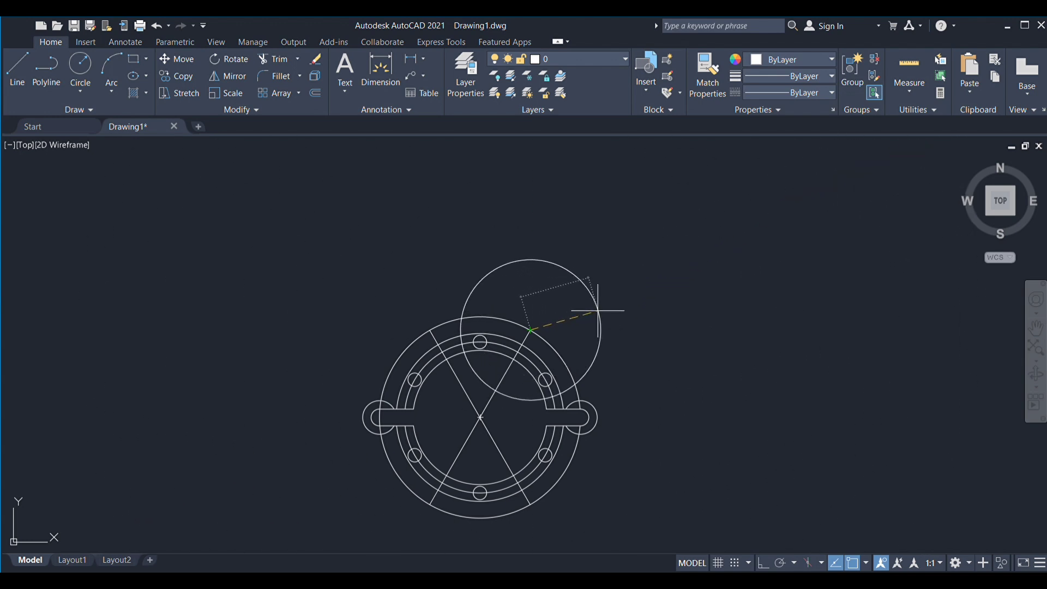
key("Return")
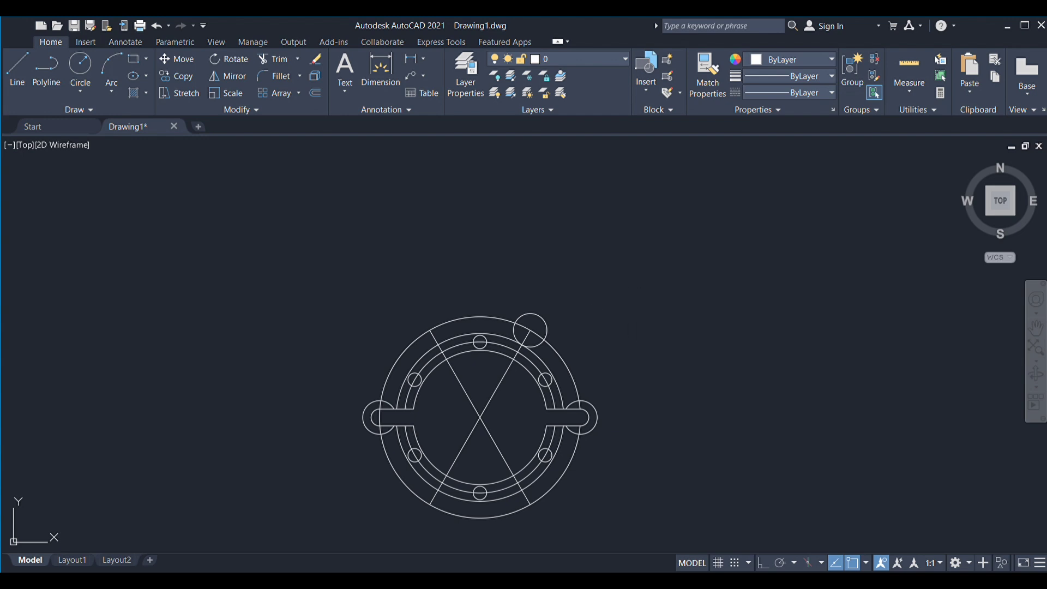
left_click(530, 330)
type("5")
key("Return")
- Draw matching concentric circles of radius 10 and 5 at the upper end of the left slanted line
key("Return")
left_click(430, 330)
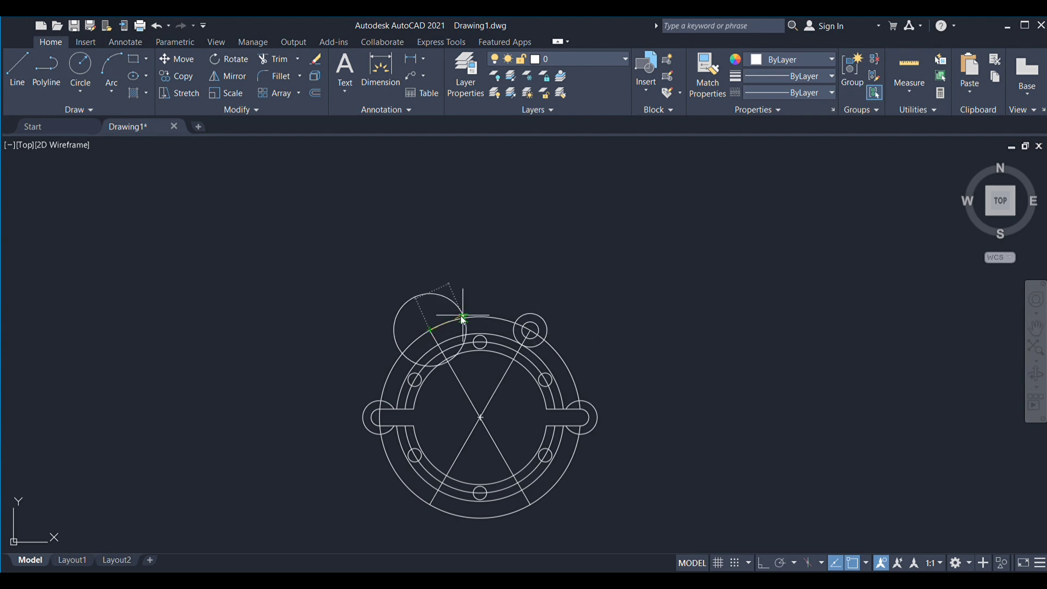
type("5")
key("Return")
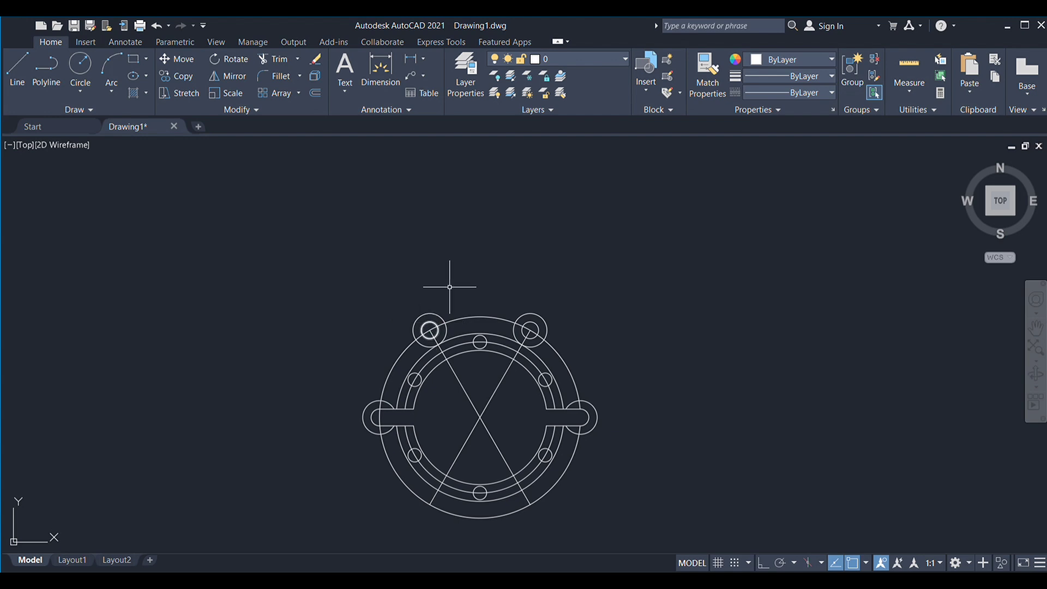
- Draw a horizontal line joining the top quadrants of the two upper radius 10 circles
key("Return")
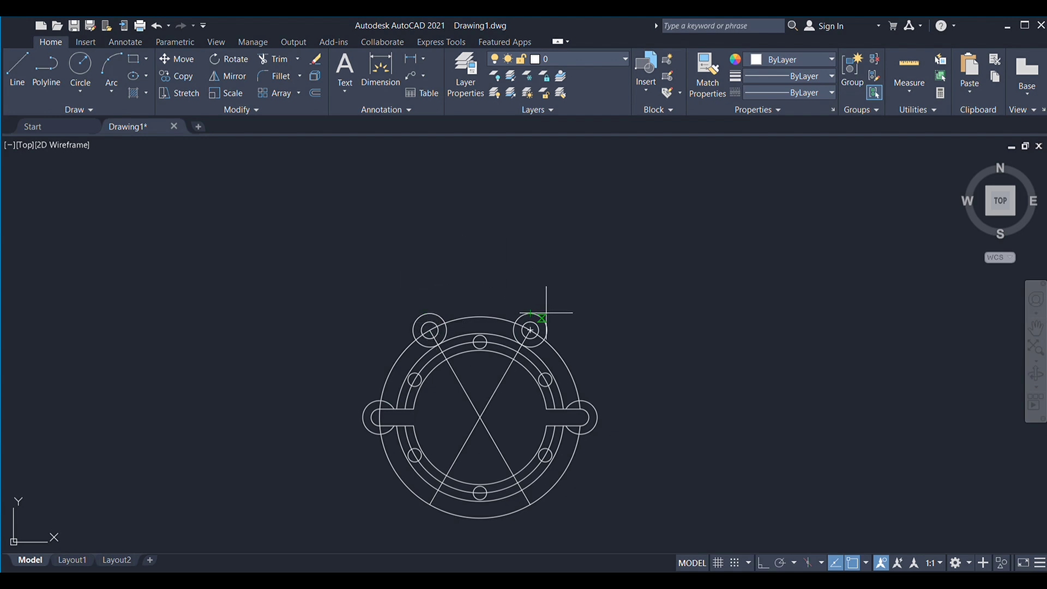
left_click(531, 313)
left_click(424, 312)
key("Return")
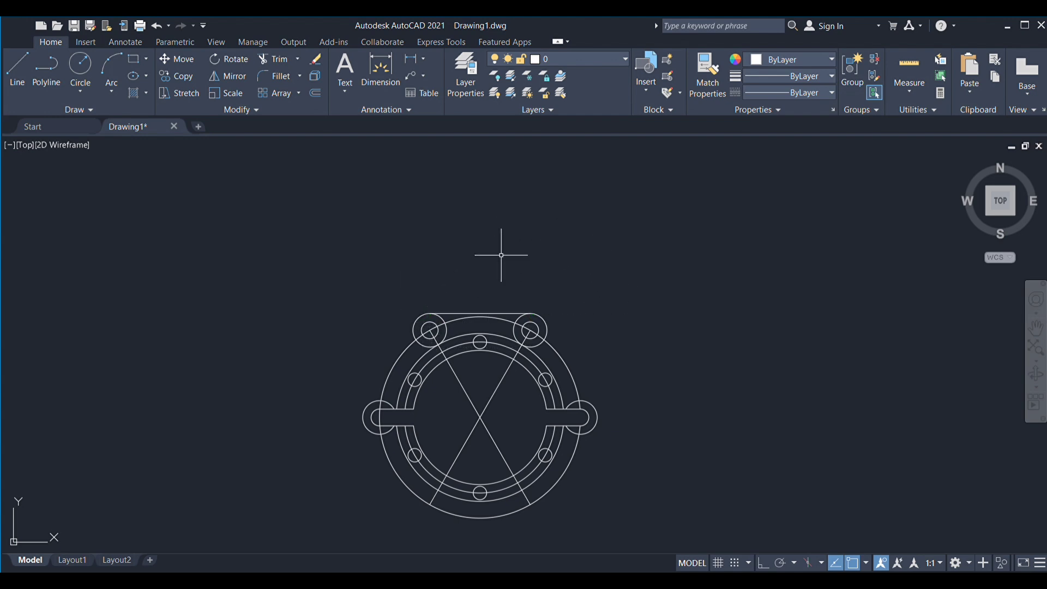
- Delete the two lower slanted lines and the outermost construction circle
middle_click_drag(540, 237, 537, 211)
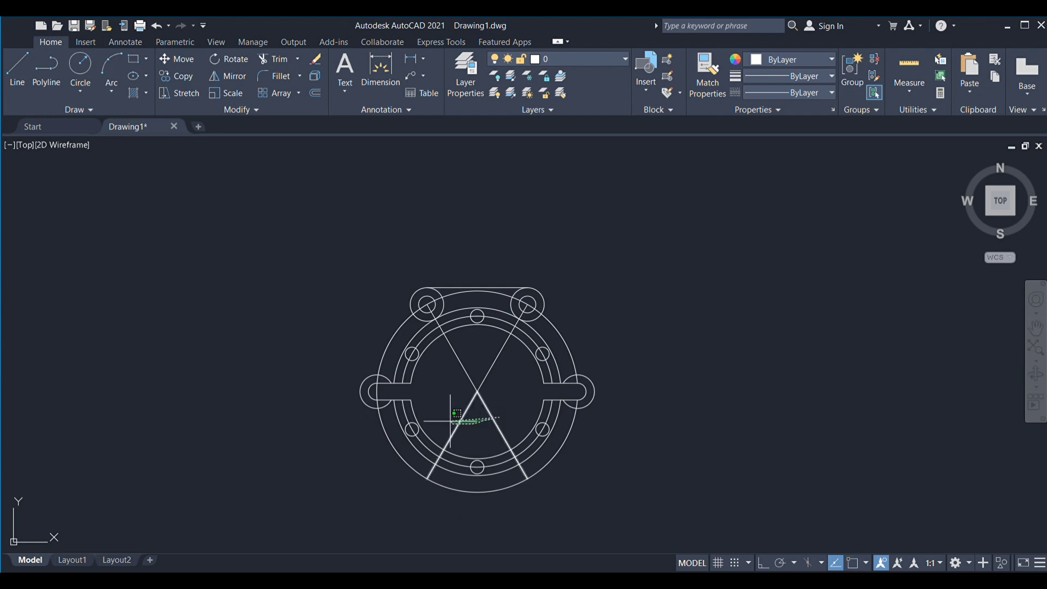
left_click_drag(449, 421, 446, 414)
key("Delete")
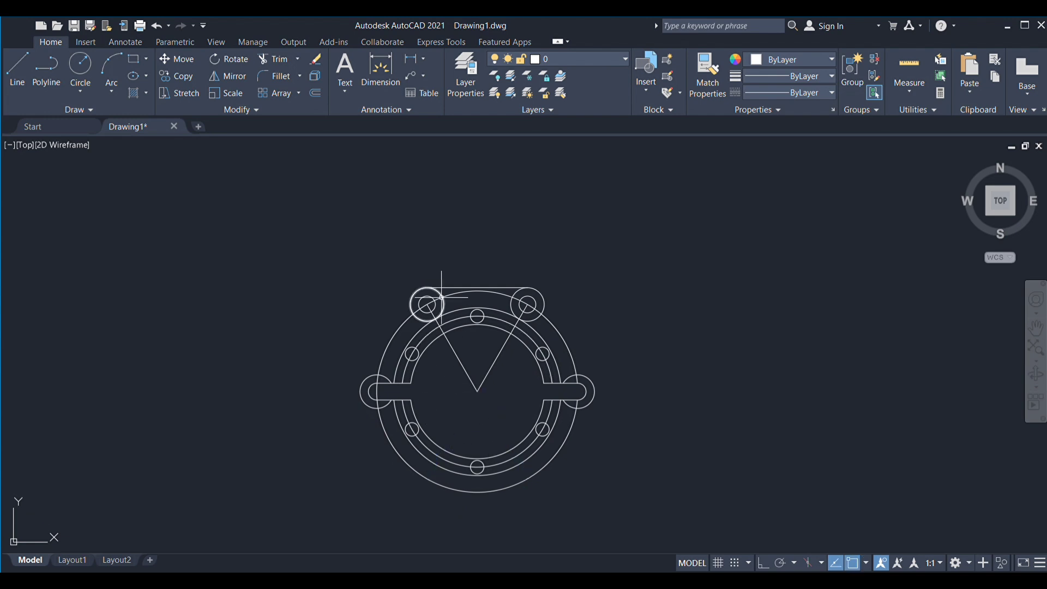
left_click(393, 334)
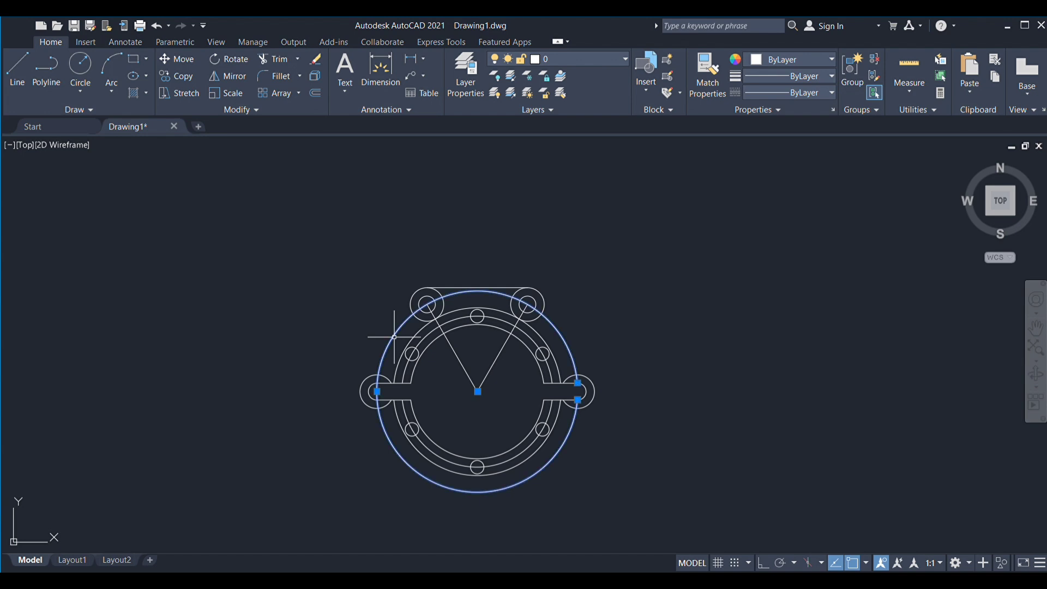
key("Delete")
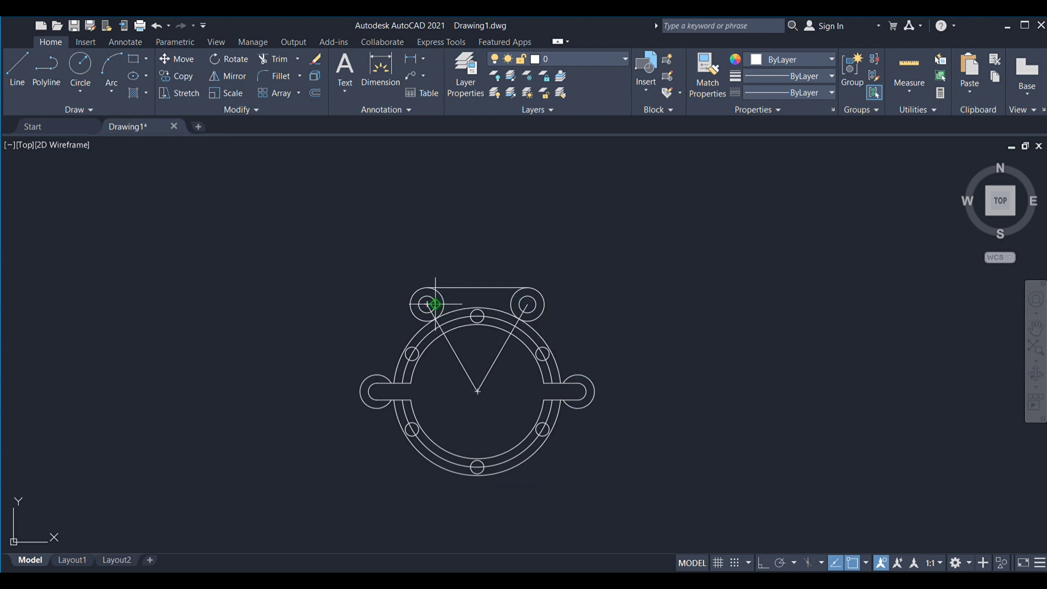
- Fillet each upper radius 10 circle into the outer ring on its outward side with radius 10
key("alt")
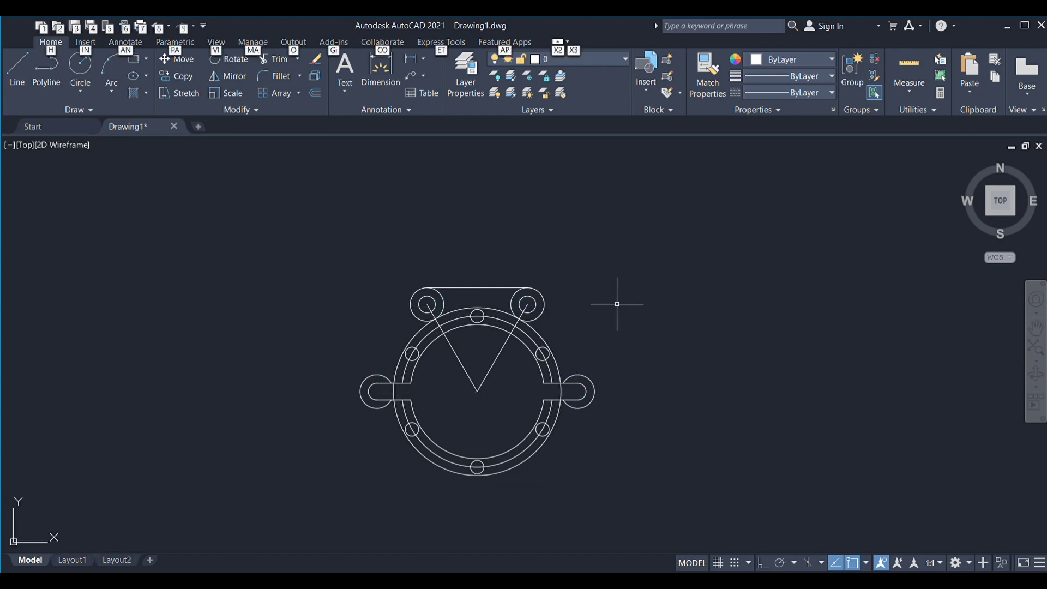
key("alt")
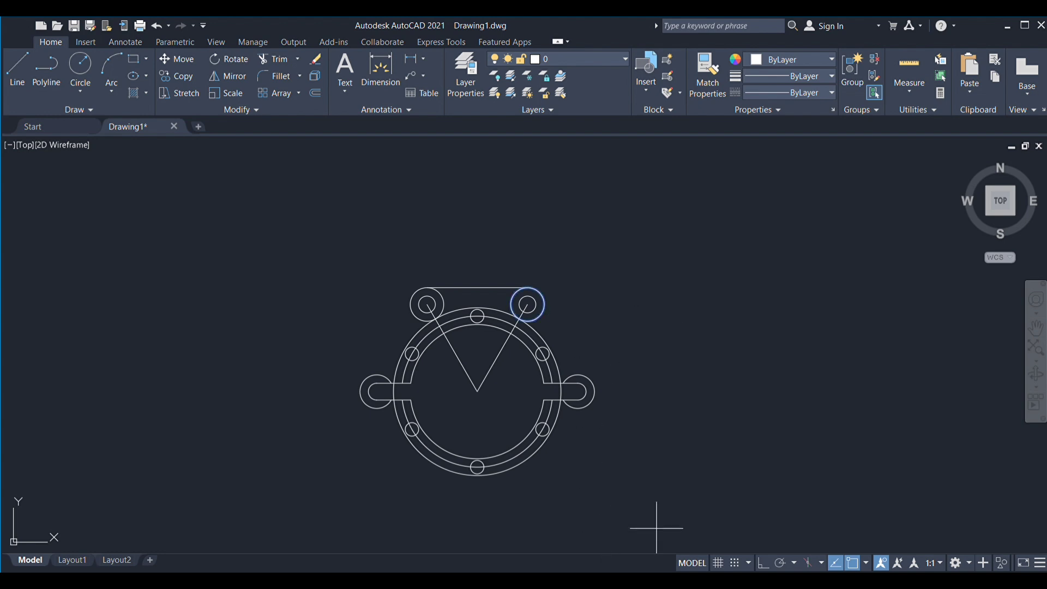
left_click(544, 342)
key("Return")
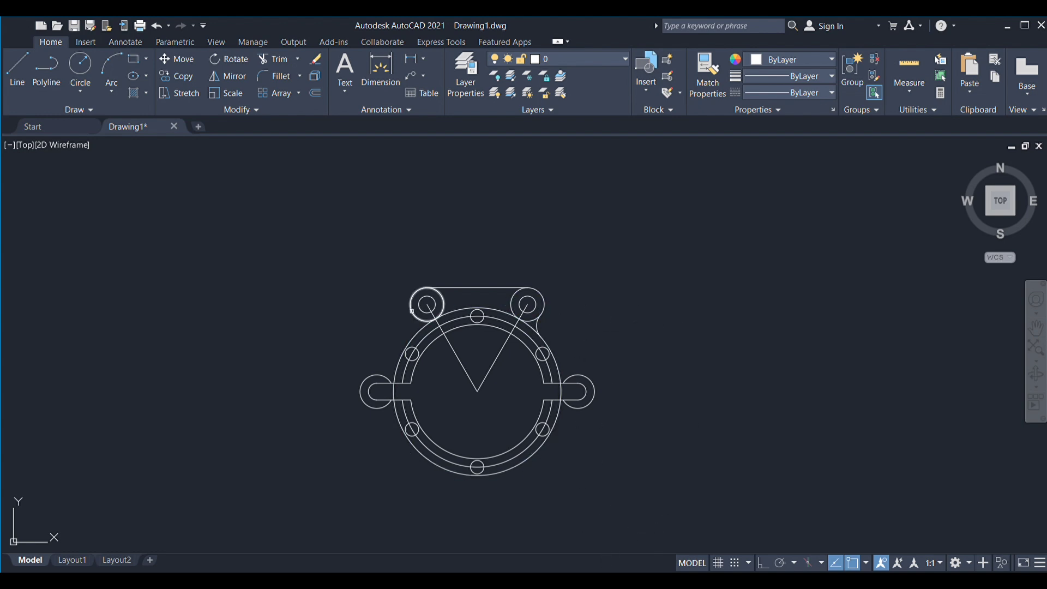
left_click(412, 313)
left_click(410, 342)
key("Return")
- Trim the inner arcs of the two upper radius 10 circles between the top line and the fillets
scroll(536, 341, "up", 5)
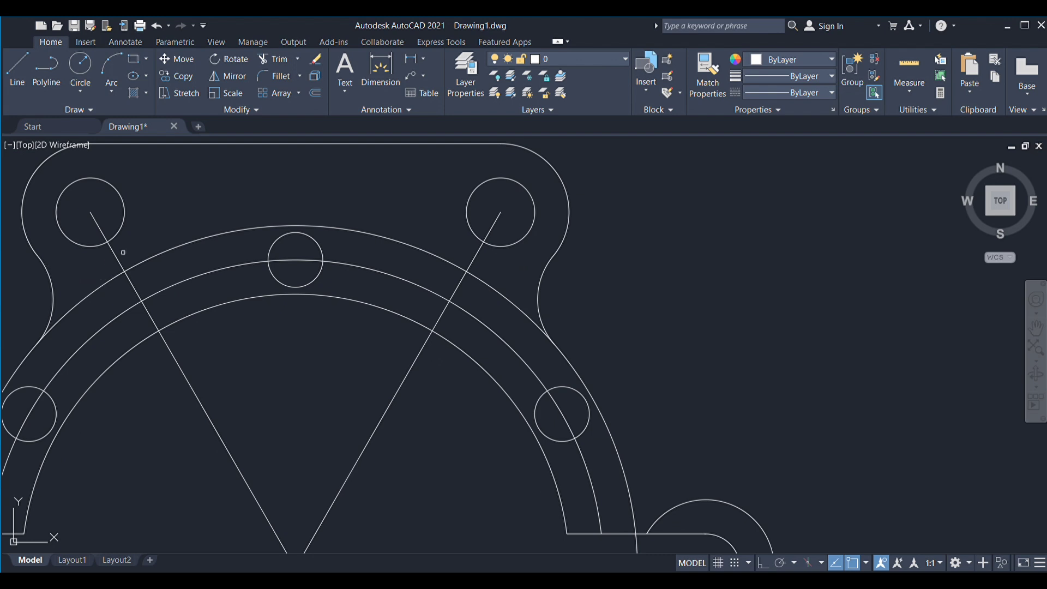
scroll(107, 240, "down", 4)
scroll(270, 223, "down", 2)
middle_click_drag(313, 245, 428, 250)
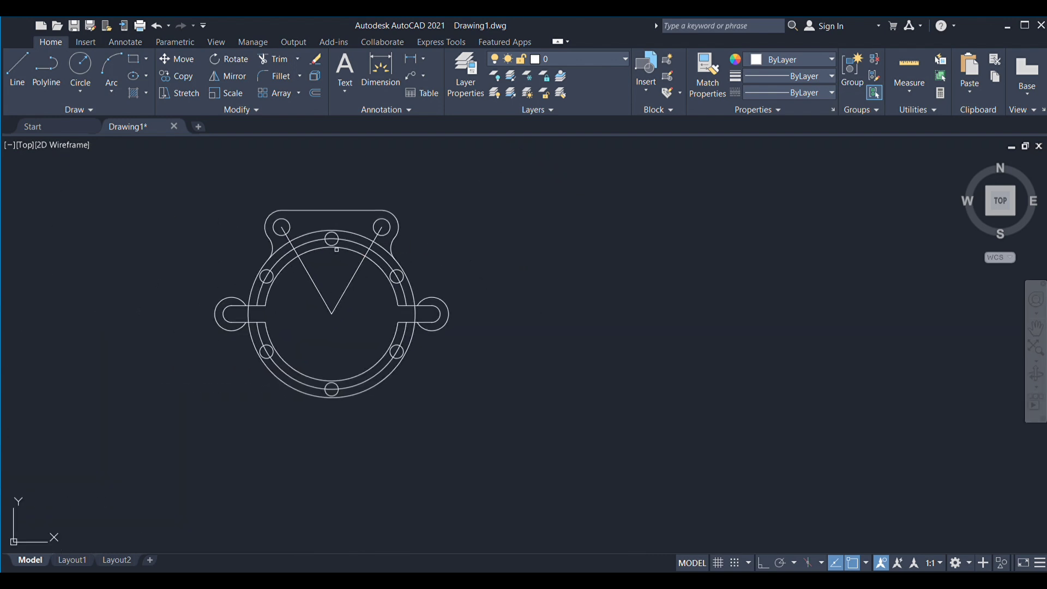
key("Escape")
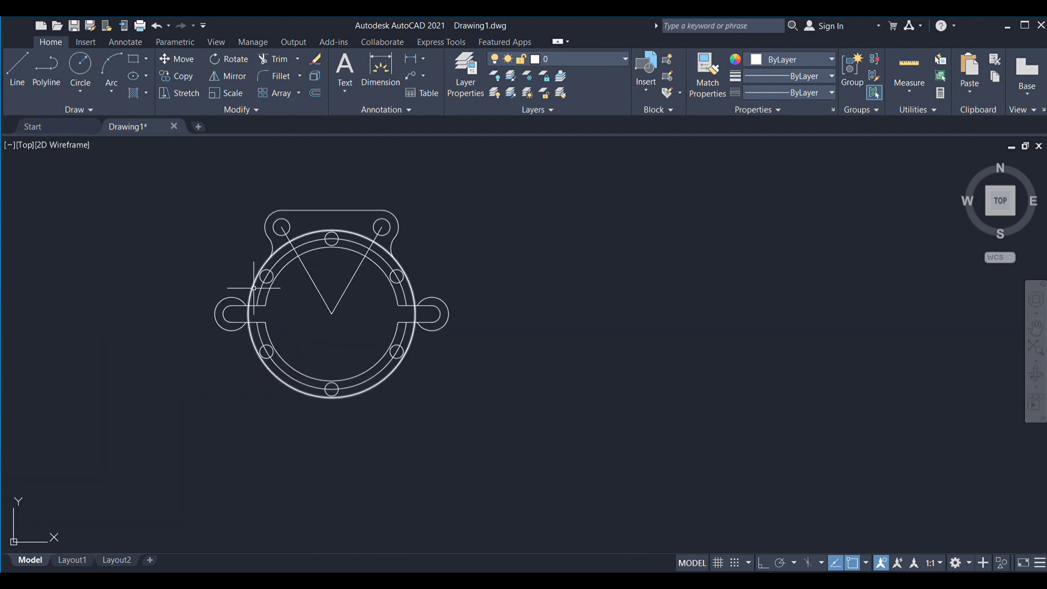
- Fillet both side lugs into the outer ring above and below with radius 10, without leftover lug arcs inside
key("Return")
left_click(240, 300)
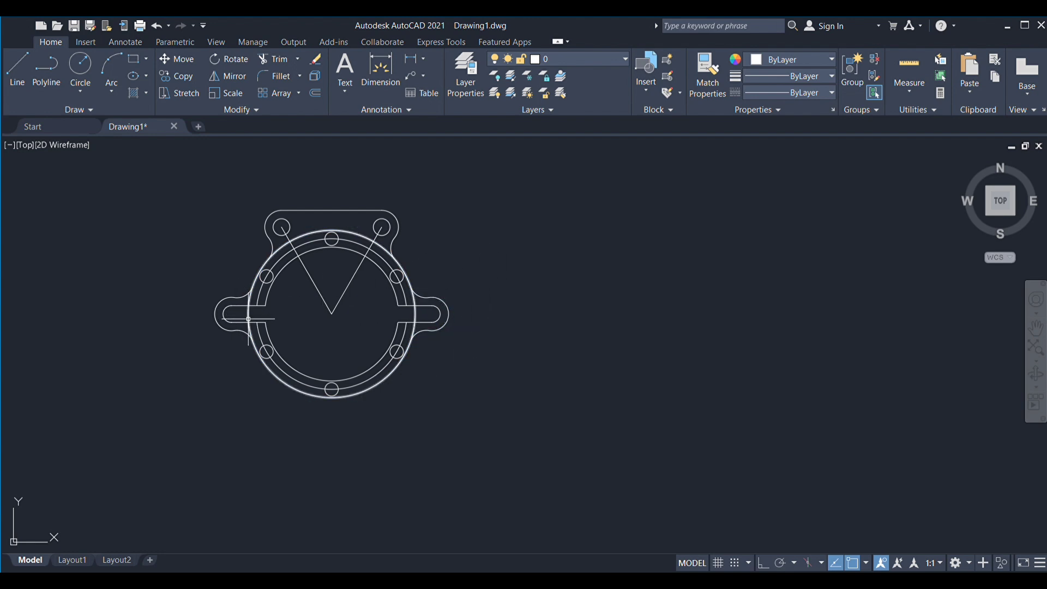
- Delete the upper and lower arcs of the pitch circle running through the six small holes
left_click(259, 294)
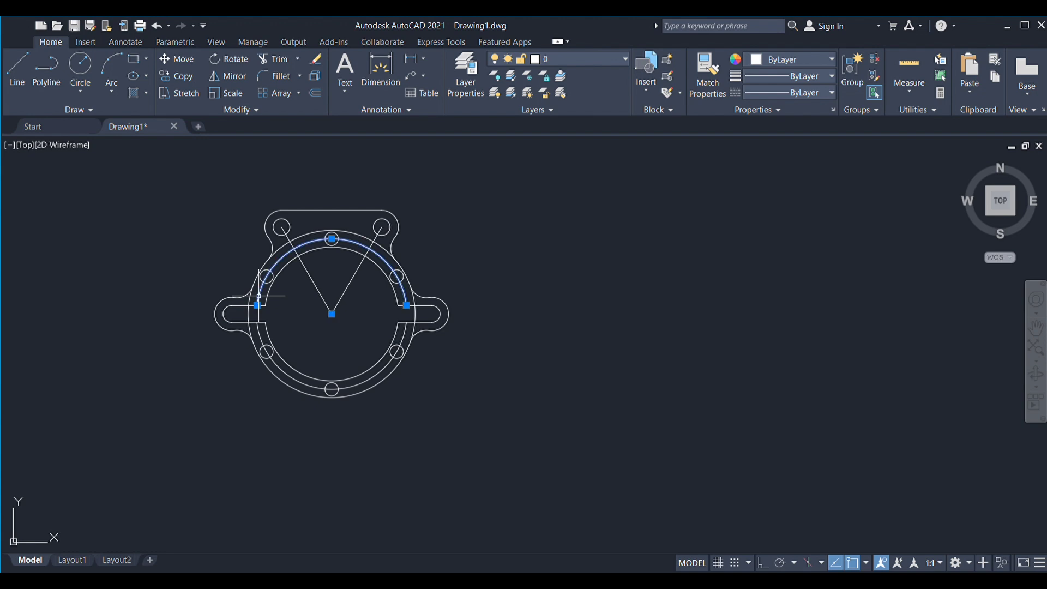
key("Delete")
left_click(282, 372)
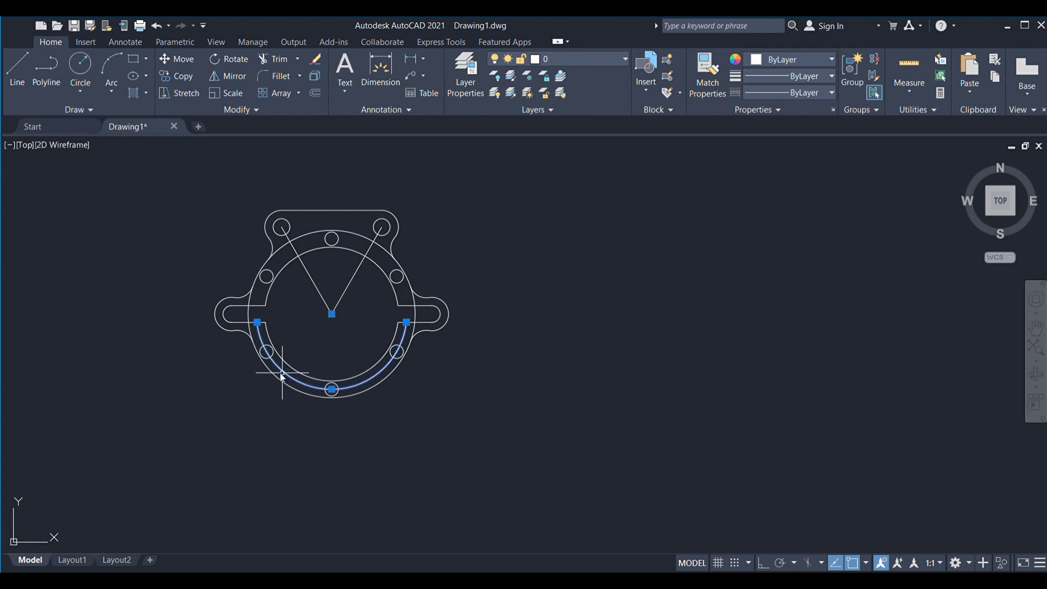
key("Delete")
- Mirror the upper lug outline and its two holes about the horizontal axis through the rings' centre, keeping the original
mouse_move(414, 233)
left_mouse_down()
mouse_move(384, 205)
mouse_move(399, 242)
left_mouse_up()
left_click(306, 211)
left_click(287, 232)
left_click(266, 224)
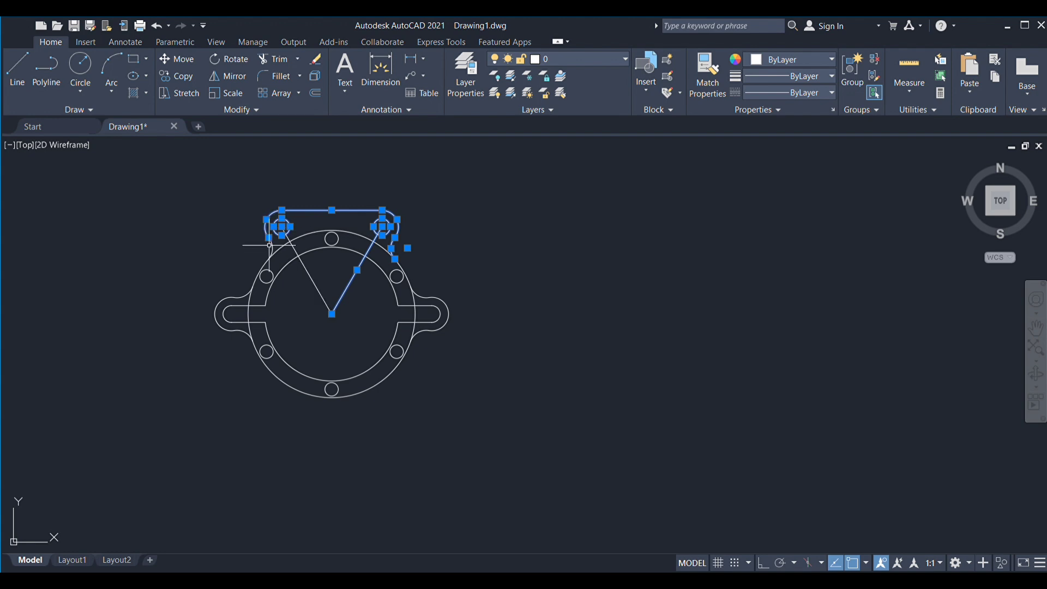
left_click(272, 246)
type("mi")
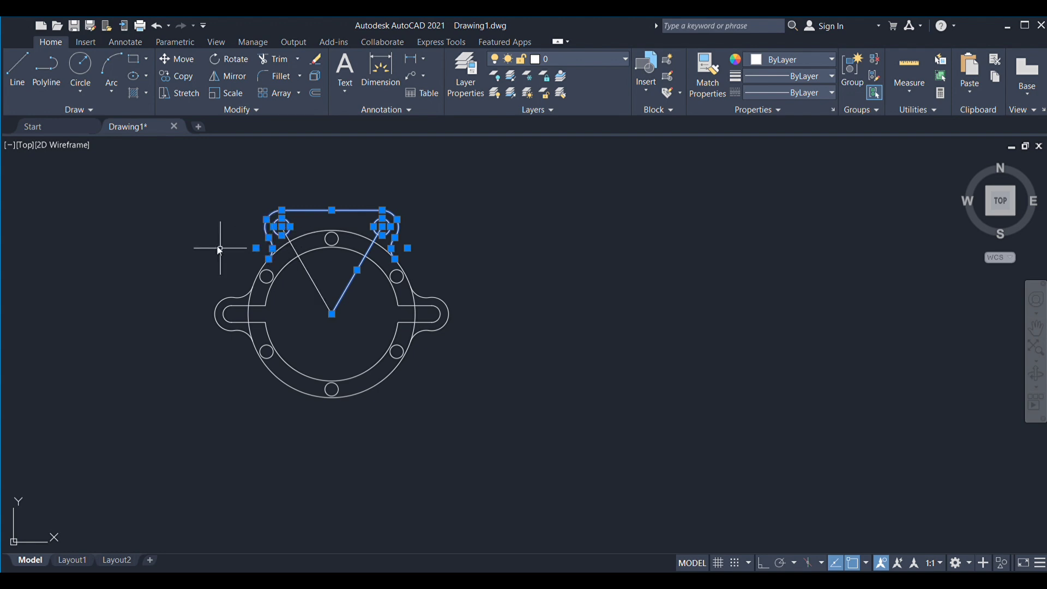
key("Return")
left_click(332, 313)
left_click(433, 314)
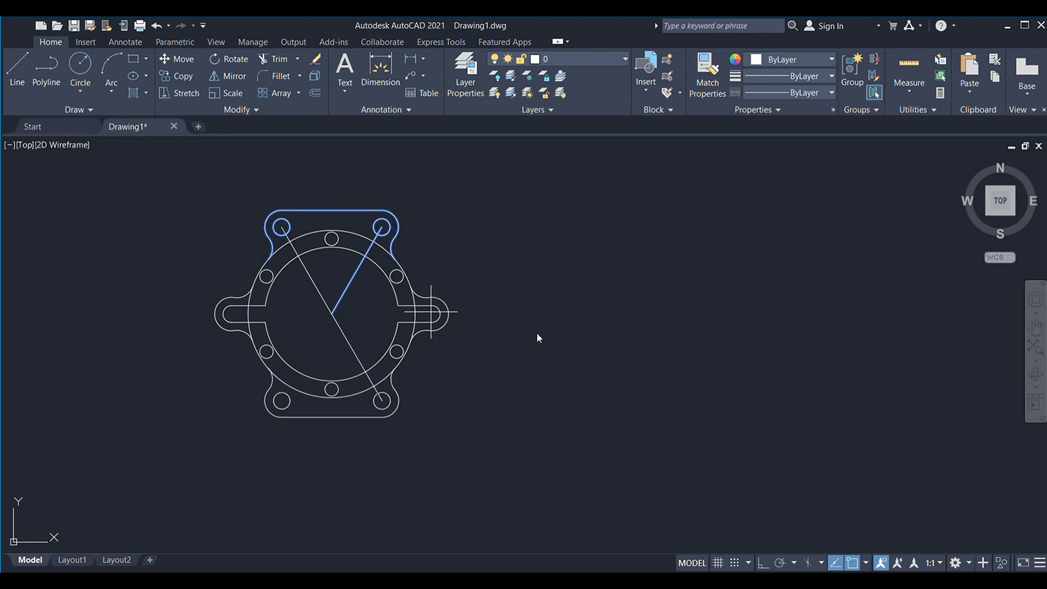
key("Return")
- Delete the three remaining slanted lines and trim the outer ring's arcs where the side lugs join it
mouse_move(331, 352)
left_mouse_down()
mouse_move(331, 275)
mouse_move(308, 293)
left_mouse_up()
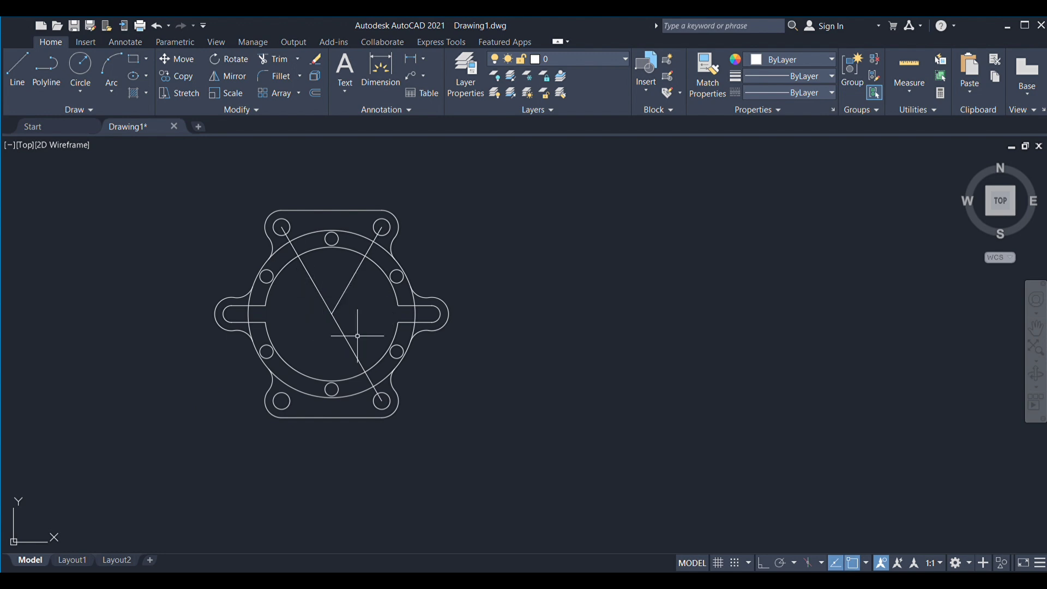
left_click(345, 337)
left_click(351, 280)
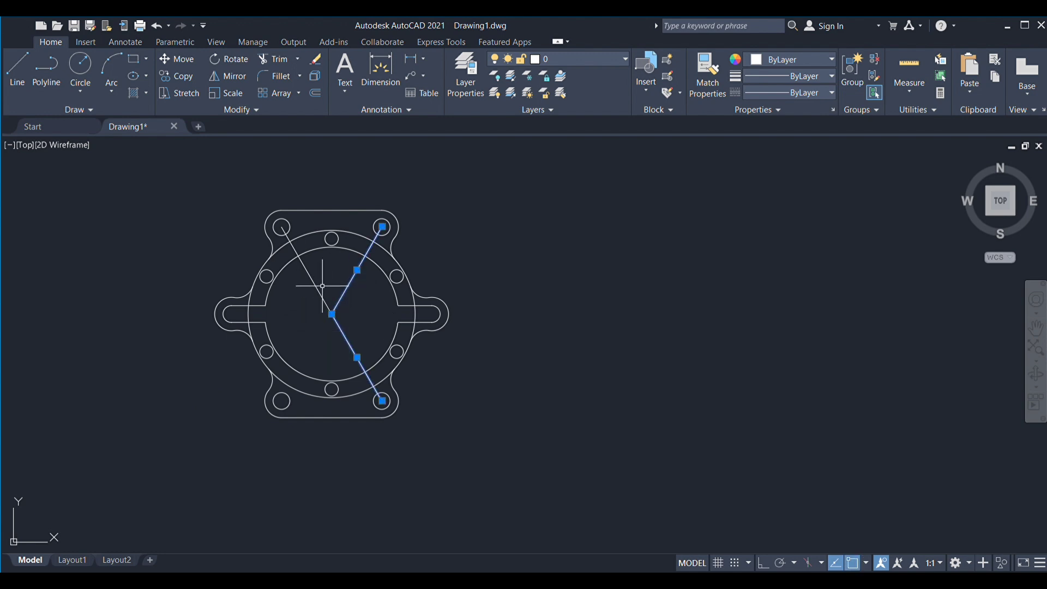
left_click(312, 281)
key("Delete")
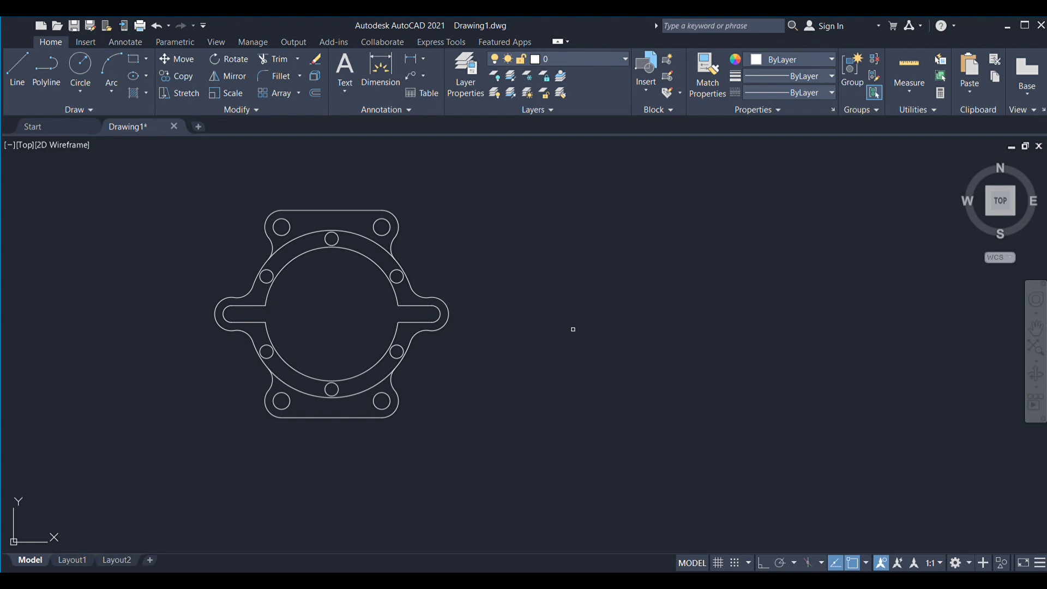
- Fill the upper lug, lower lug and slotted ring body with a linear blue-to-yellow gradient, leaving the holes and centre opening empty
scroll(567, 329, "down", 2)
scroll(566, 329, "up", 4)
scroll(561, 328, "down", 2)
middle_click_drag(536, 328, 664, 320)
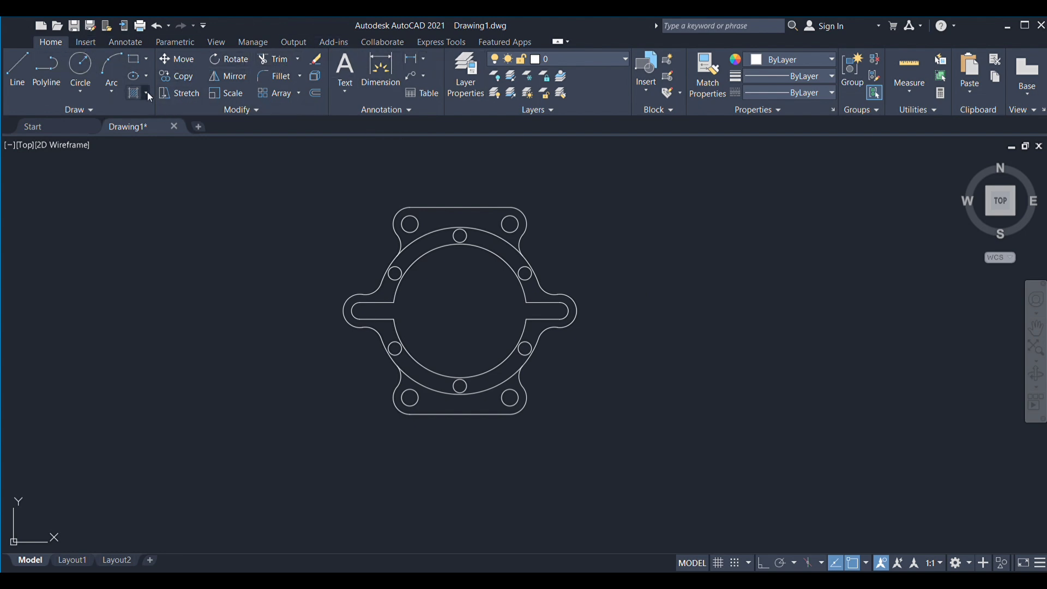
left_click(165, 143)
left_click(461, 213)
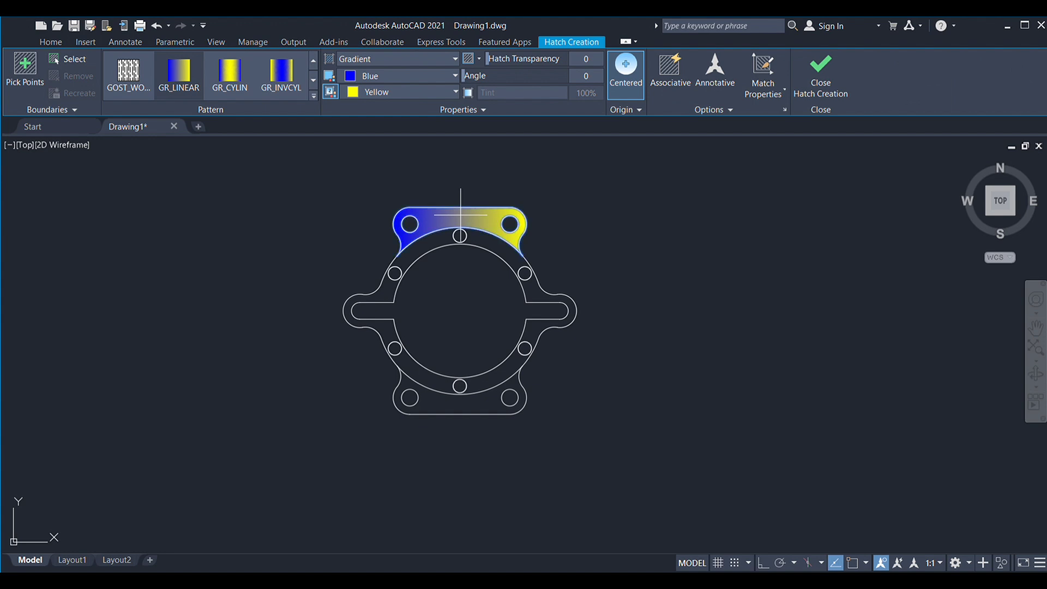
left_click(439, 404)
left_click(359, 323)
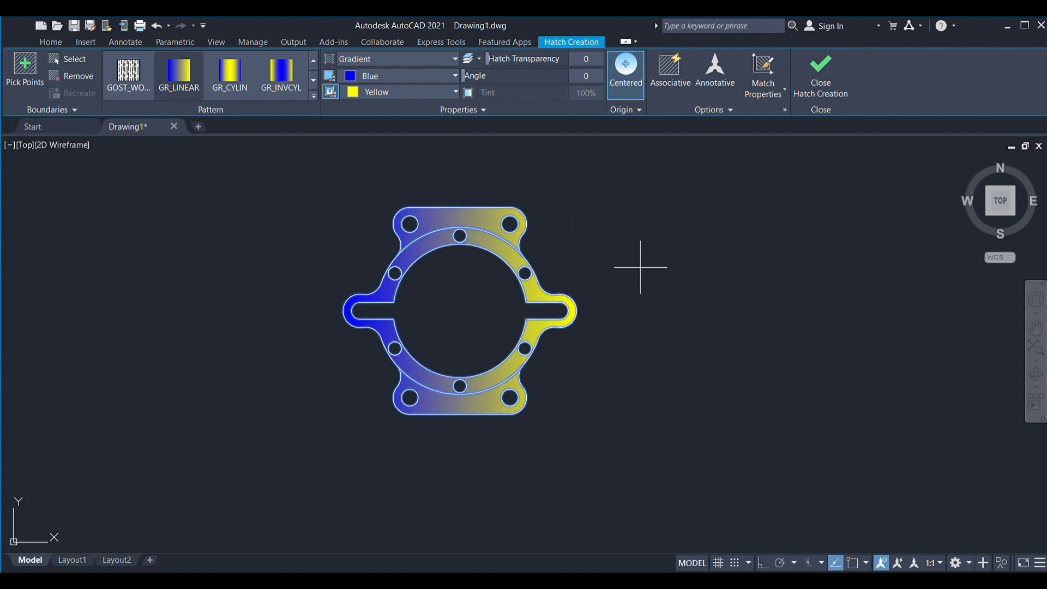
key("Return")
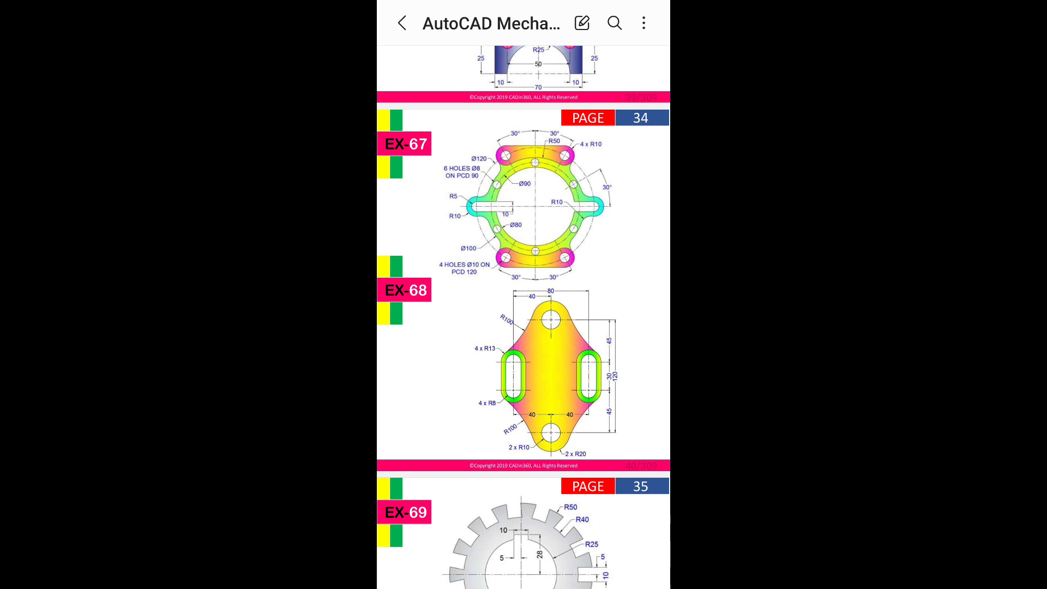